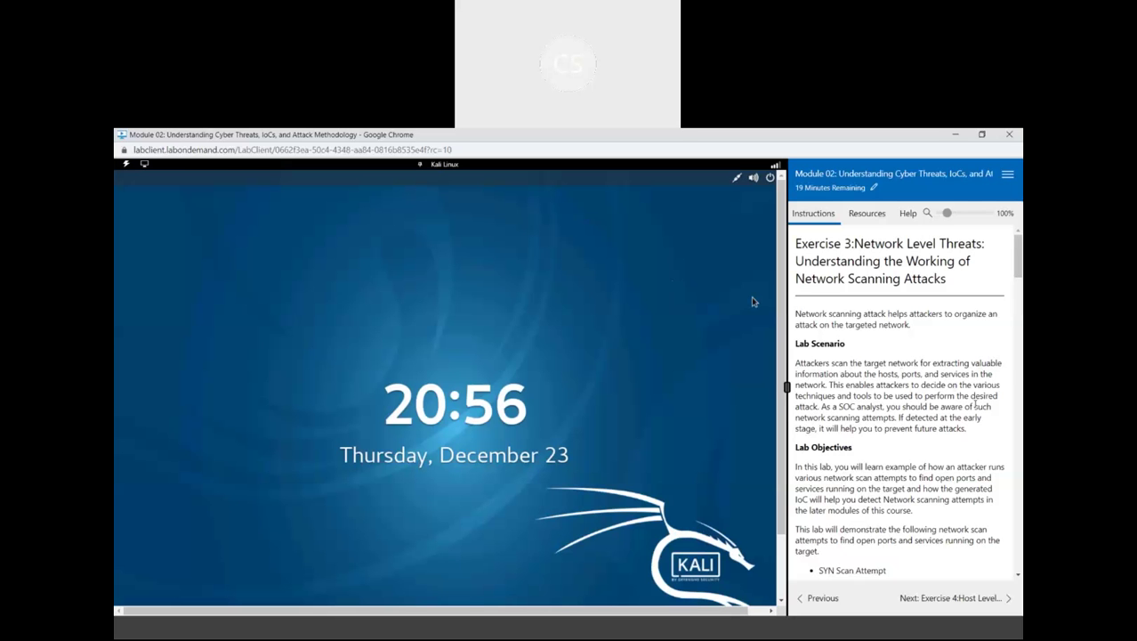
Scroll through the Exercise 3: Network Level Threats instructions beside the Kali Linux lock screen
scroll(976, 402, "down", 4)
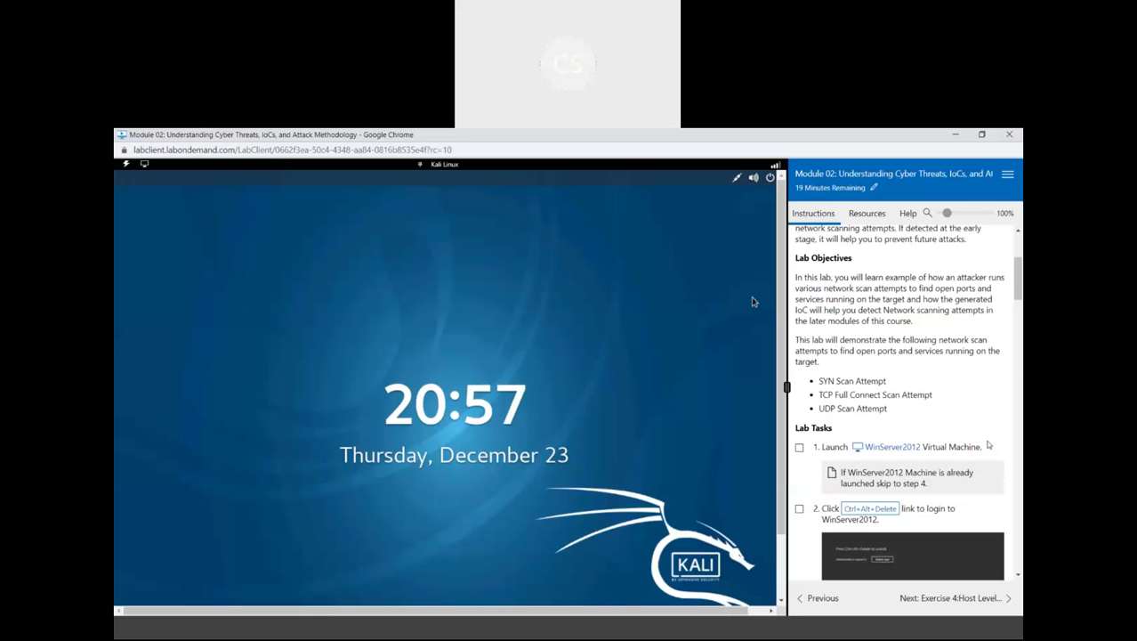
Sign in to the WinServer2012 machine through Ctrl+Alt+Delete and reach its desktop
scroll(988, 444, "down", 1)
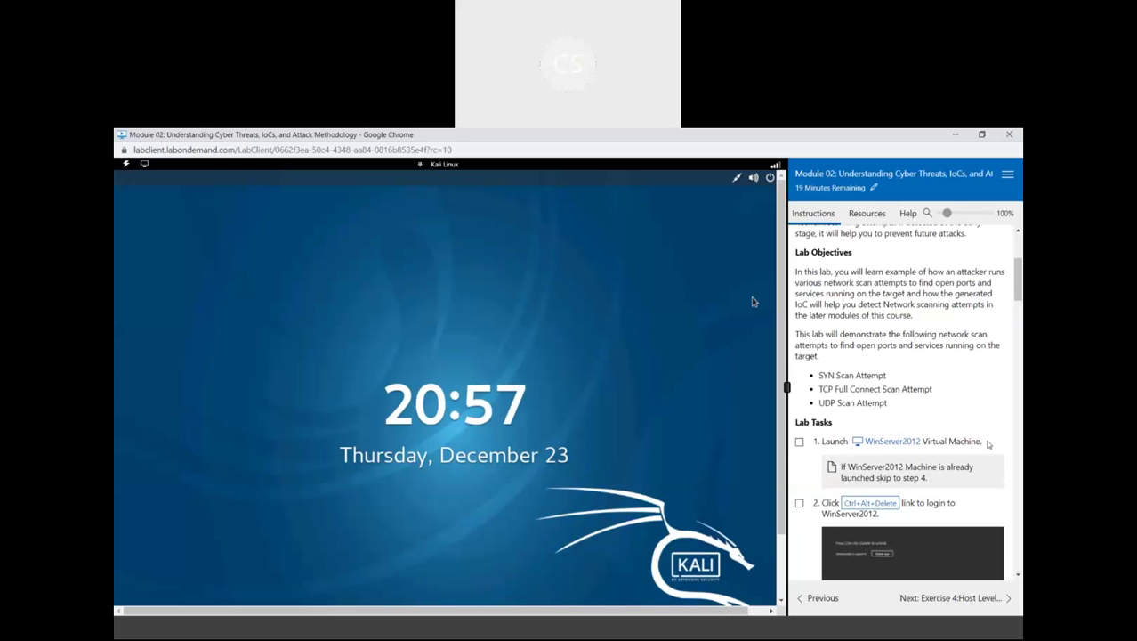
left_click(894, 392)
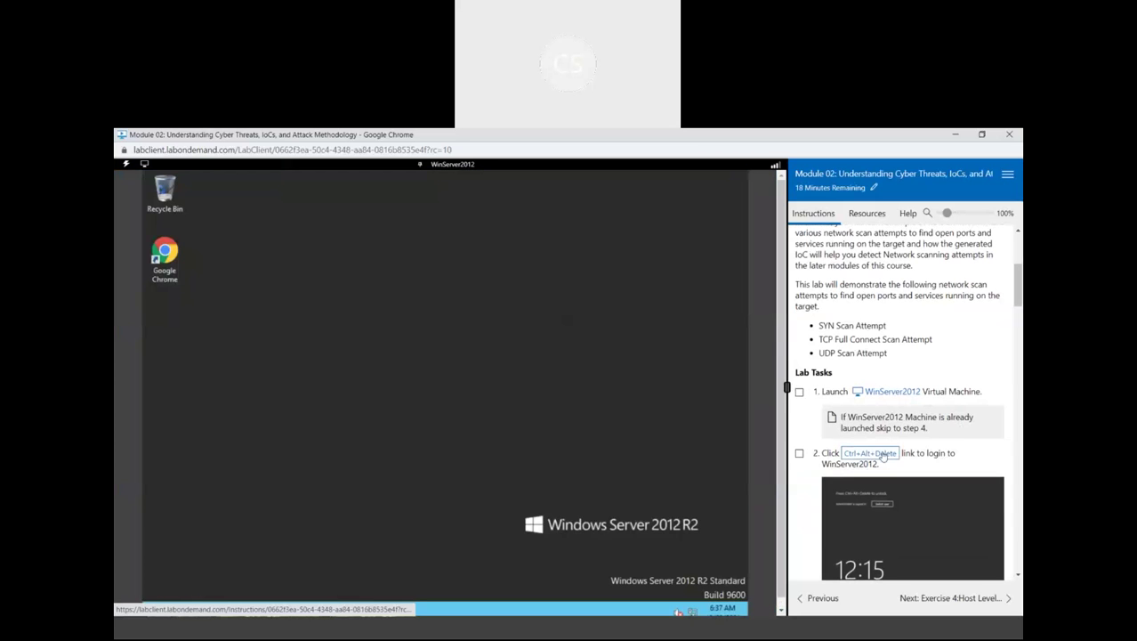
left_click(884, 455)
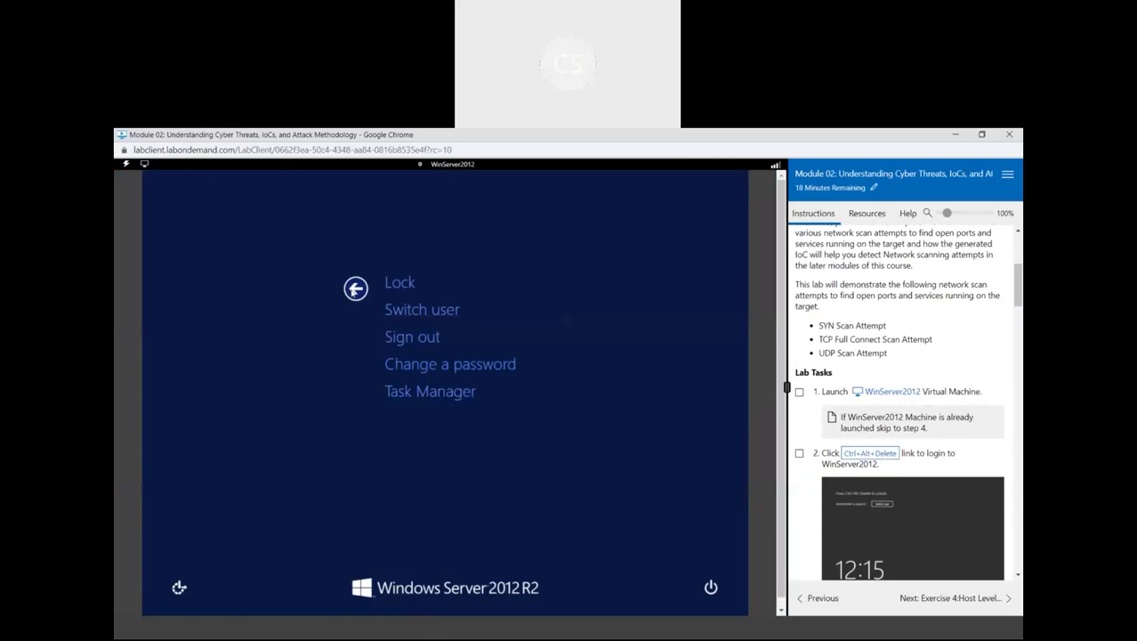
left_click(355, 289)
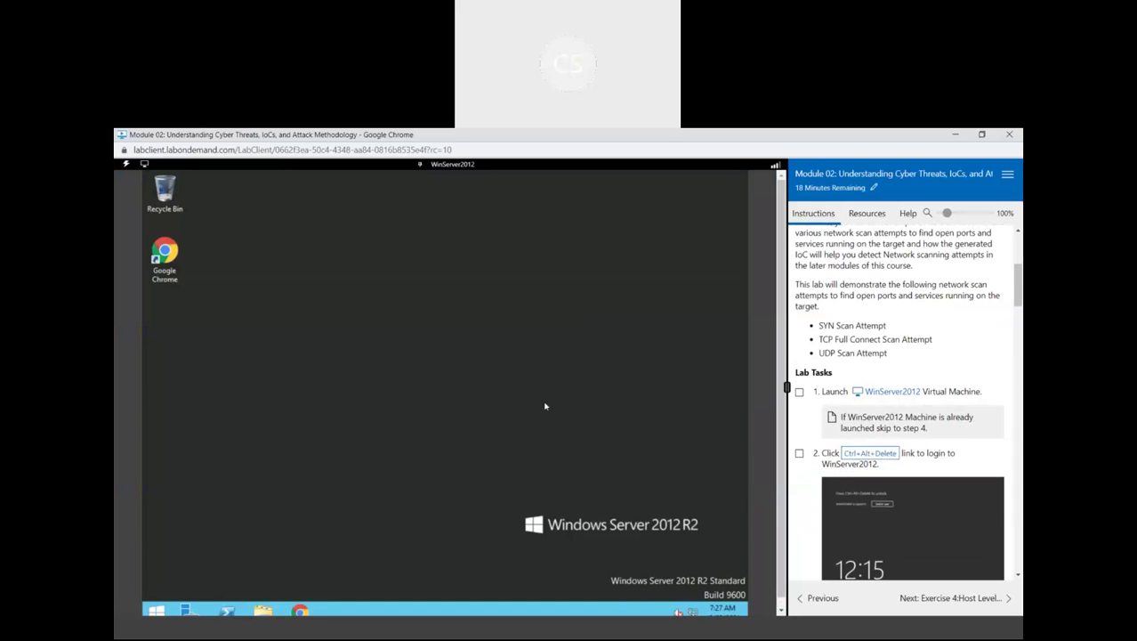
Mark lab tasks 1 and 2 complete and switch to the Kali Linux machine
left_click(799, 453)
scroll(799, 457, "down", 2)
scroll(798, 457, "down", 2)
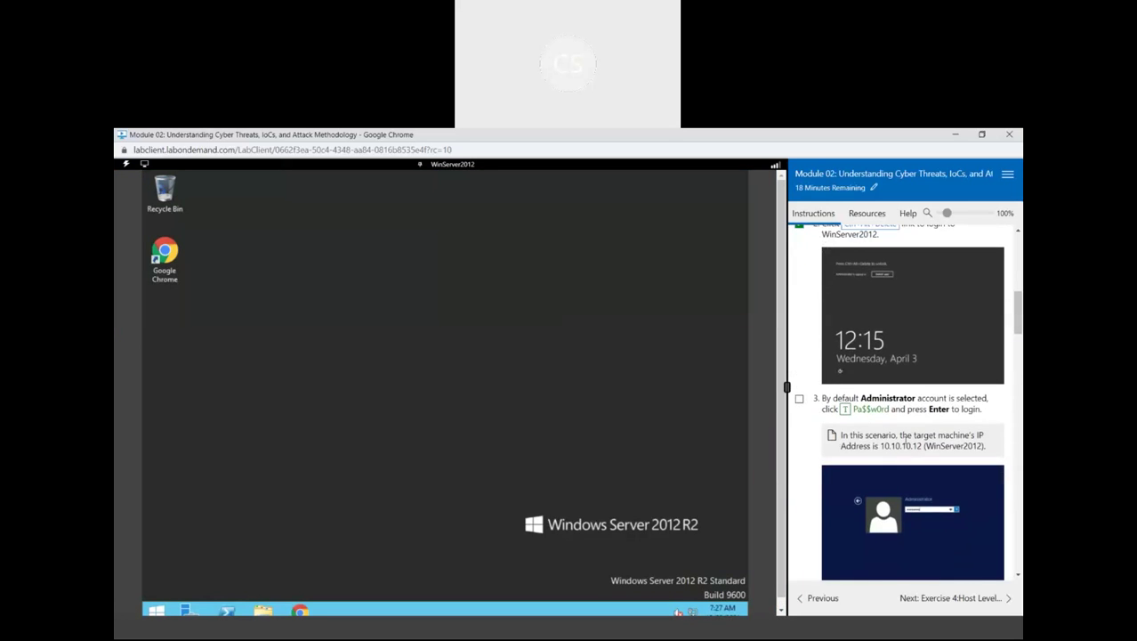
scroll(905, 444, "down", 3)
scroll(905, 443, "down", 2)
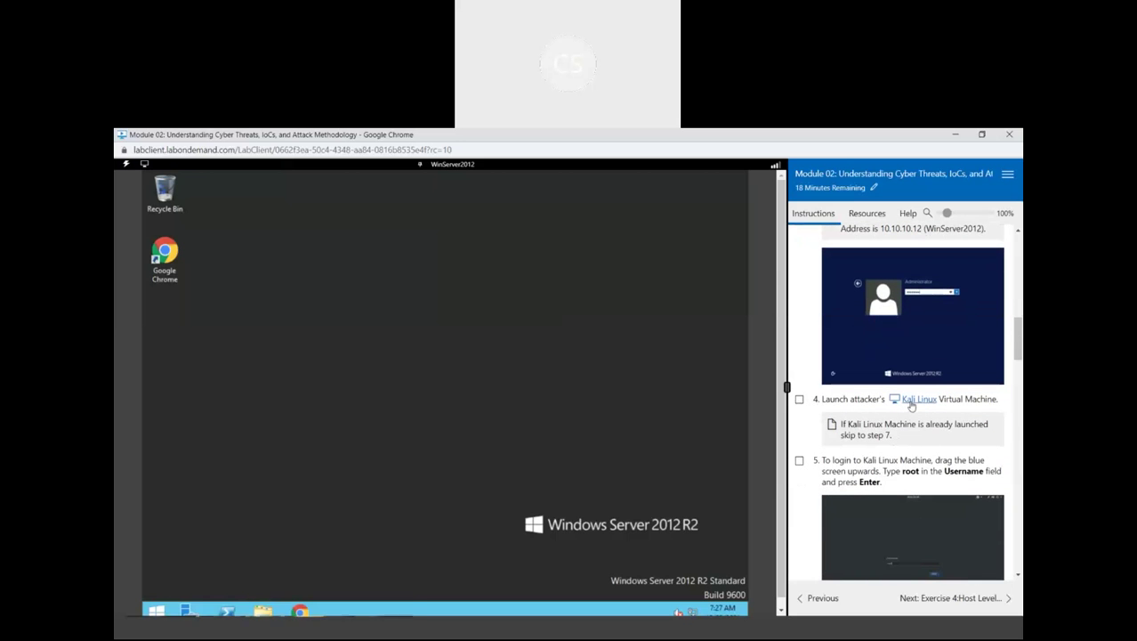
left_click(911, 403)
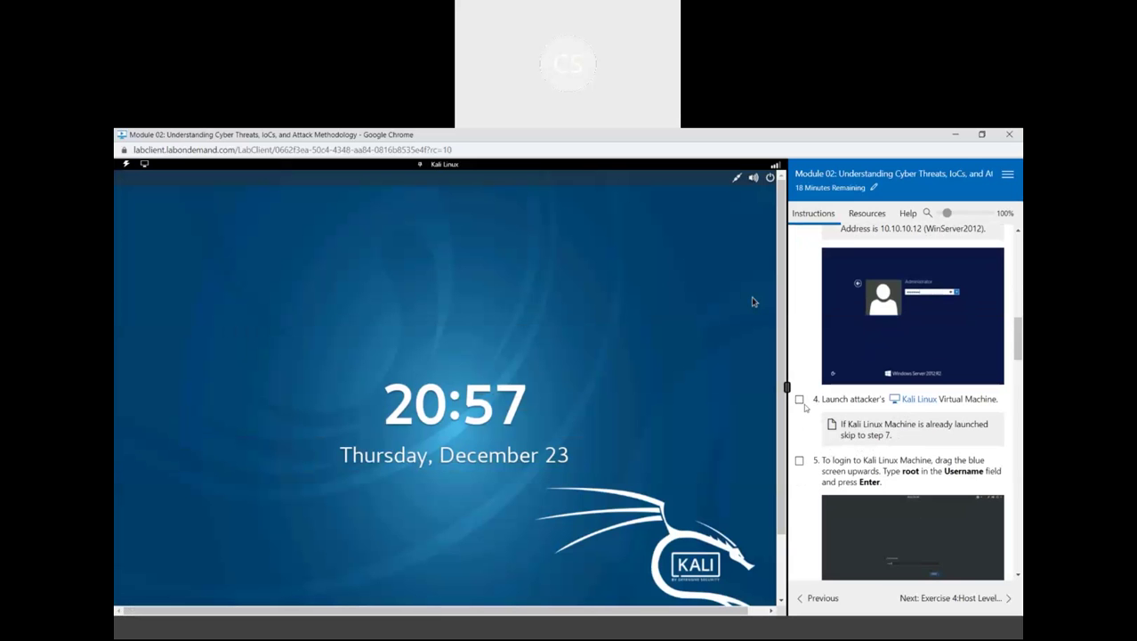
Mark step 4 complete and unlock Kali Linux with the root account password
left_click(801, 400)
scroll(846, 472, "down", 1)
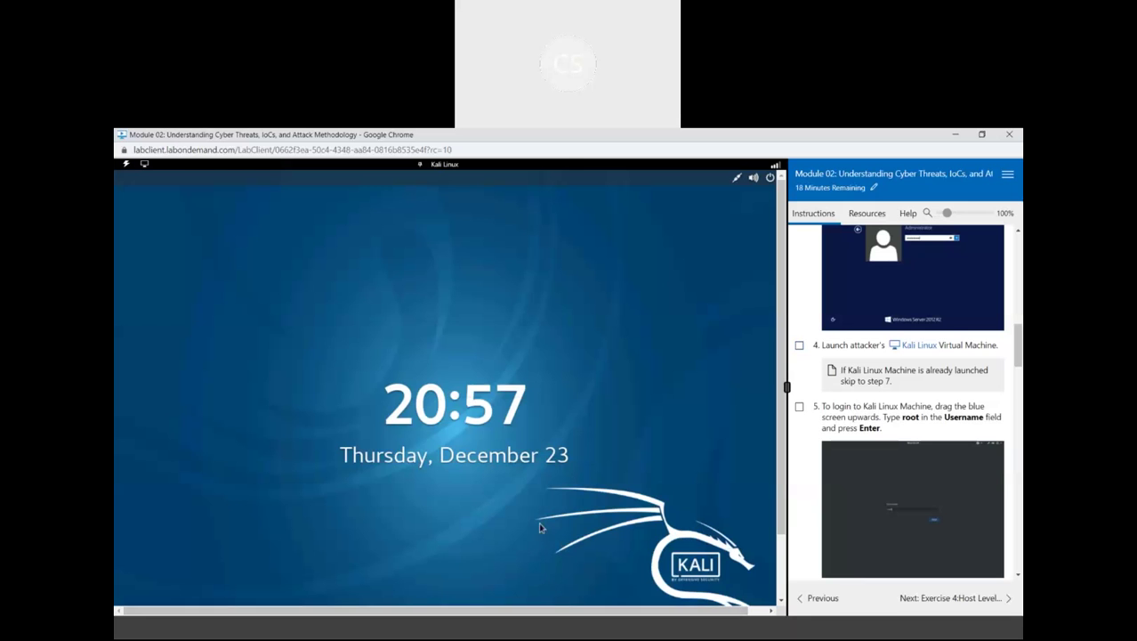
type("t")
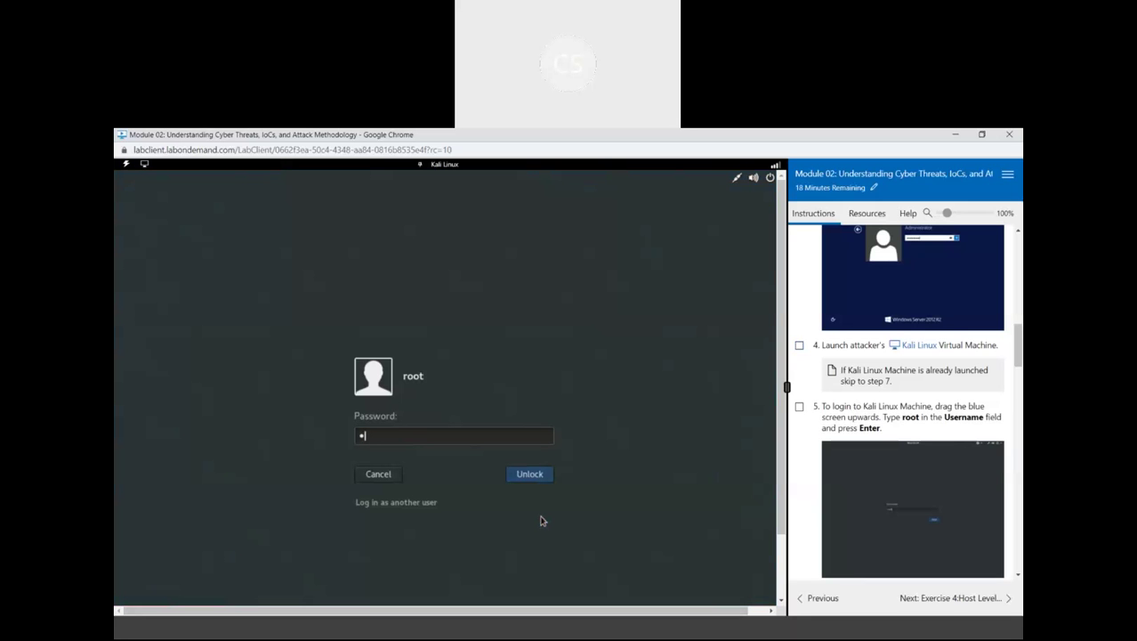
key("BackSpace")
type("toor")
left_click(517, 471)
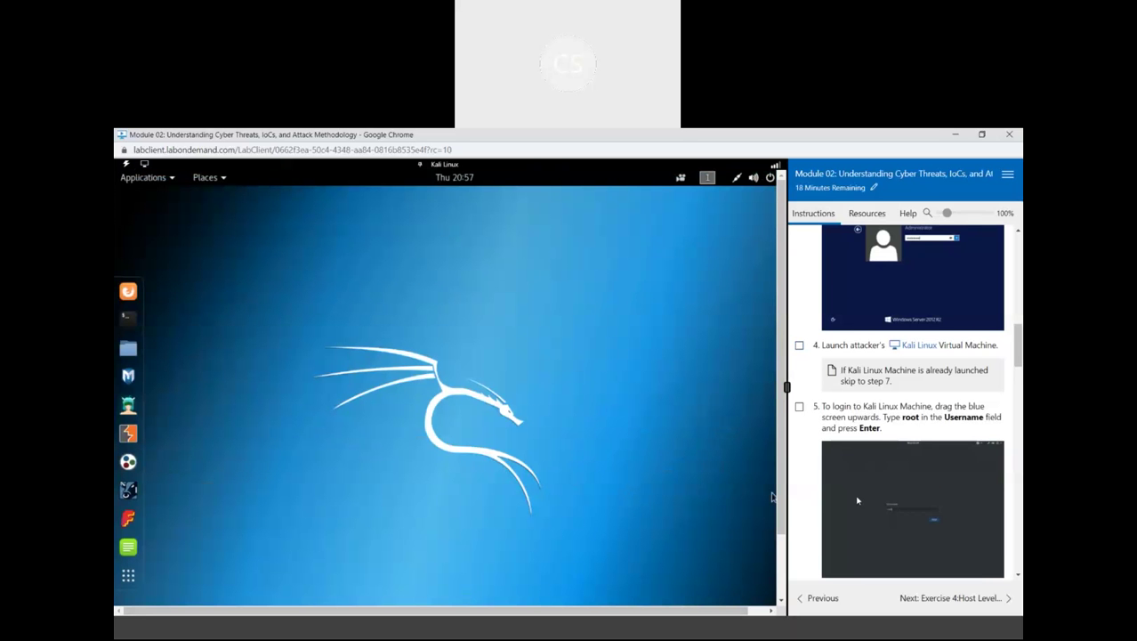
Mark step 6 complete and read on to the nmap SYN scan step
scroll(858, 500, "down", 2)
left_click(800, 478)
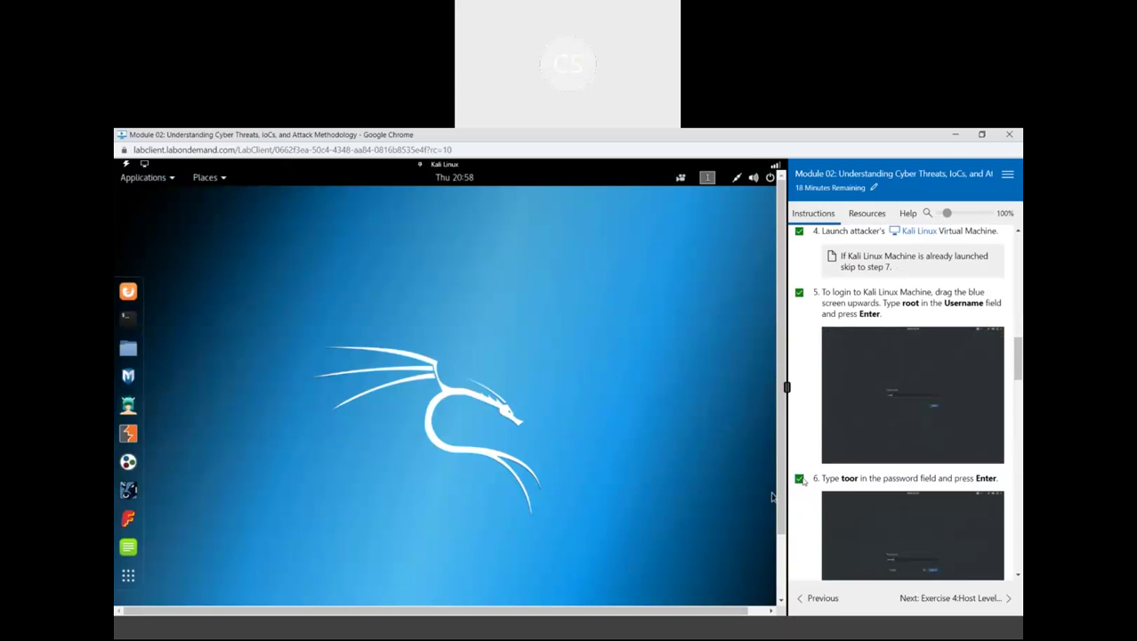
scroll(803, 481, "down", 5)
scroll(879, 443, "down", 1)
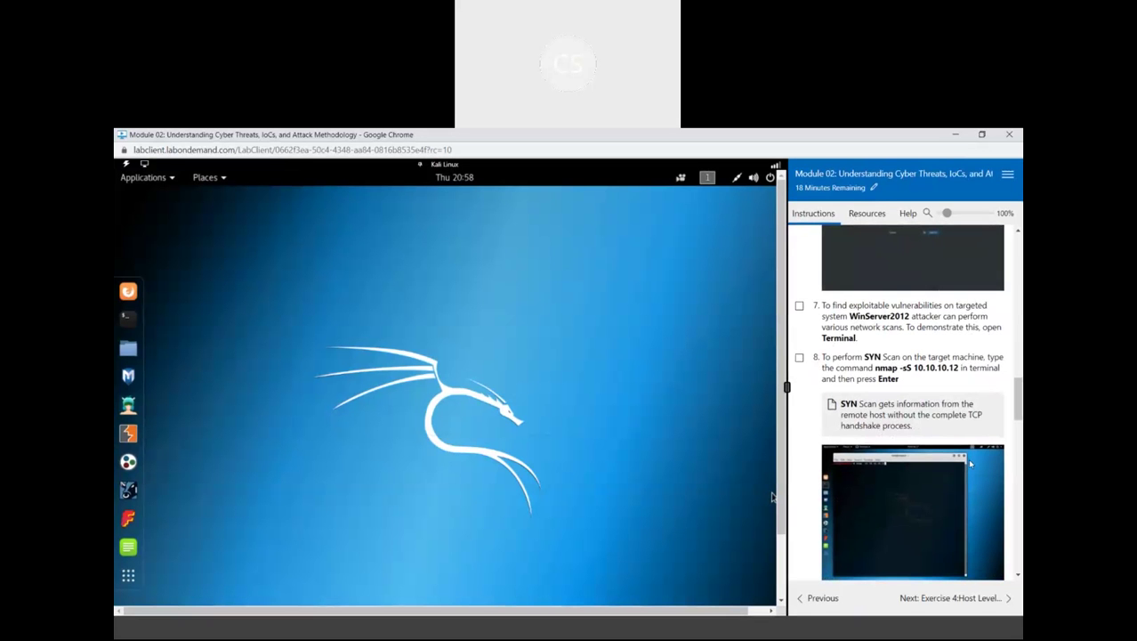
scroll(899, 400, "down", 1)
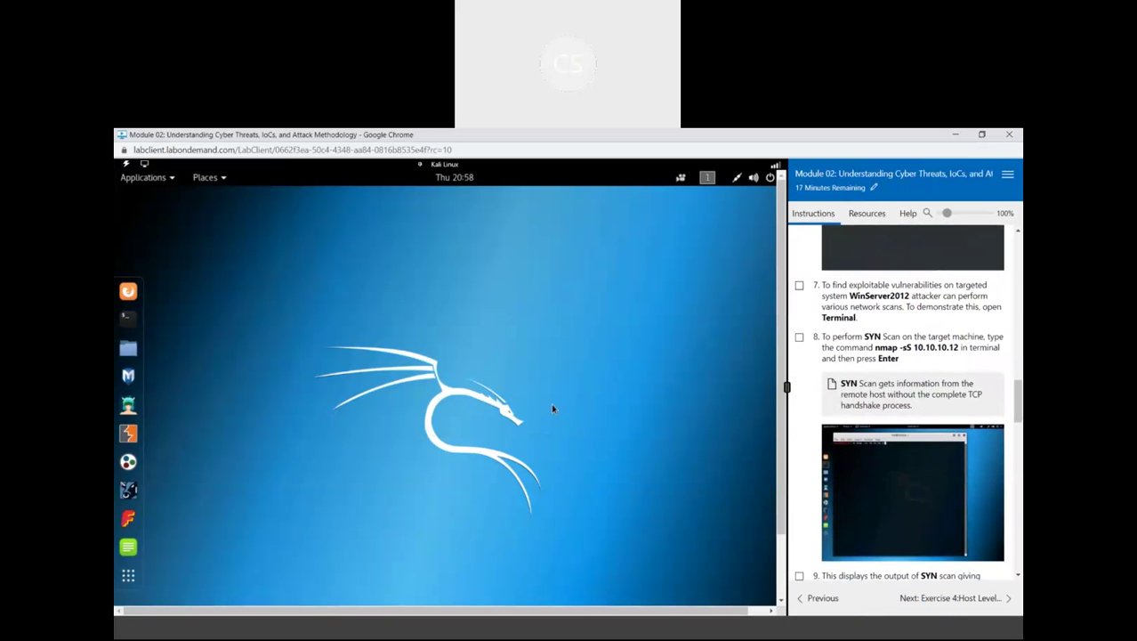
Run nmap -sS 10.10.10.12 in a new Kali terminal
left_click(129, 317)
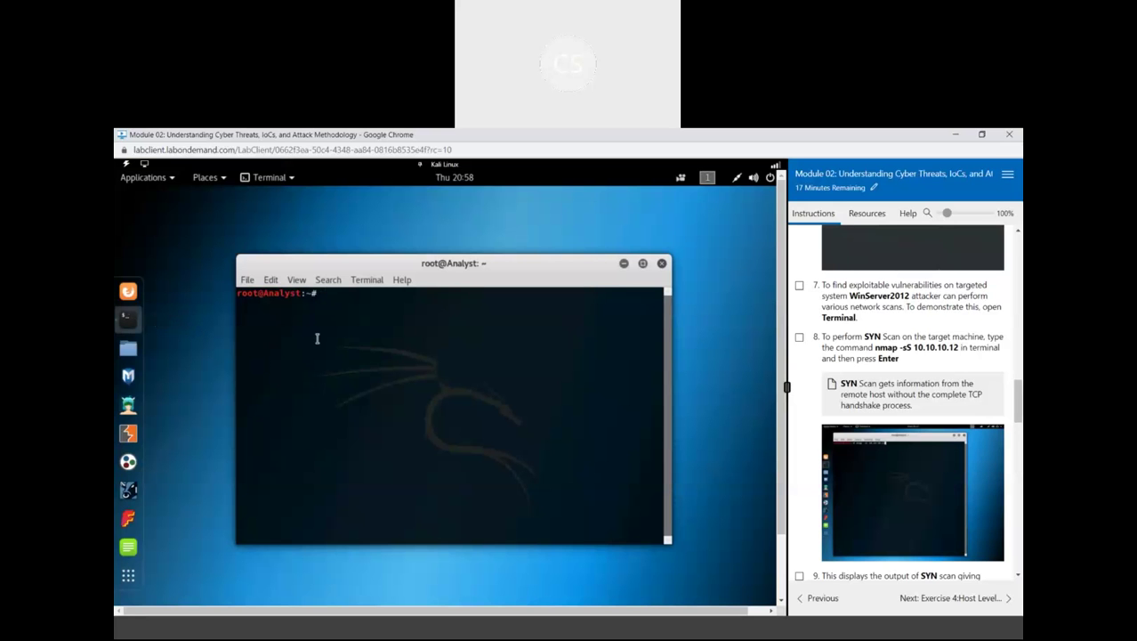
type("nmap -sS 10.10.10.12")
key("Return")
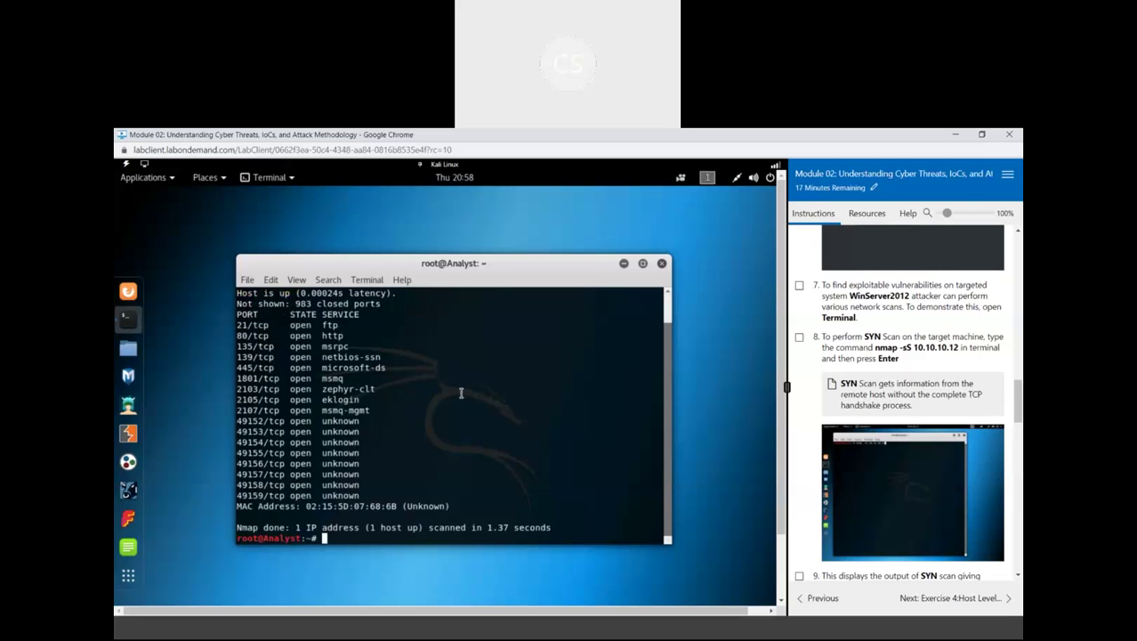
Mark steps 7 and 8 complete in the Instructions panel
left_click(800, 337)
scroll(934, 437, "down", 3)
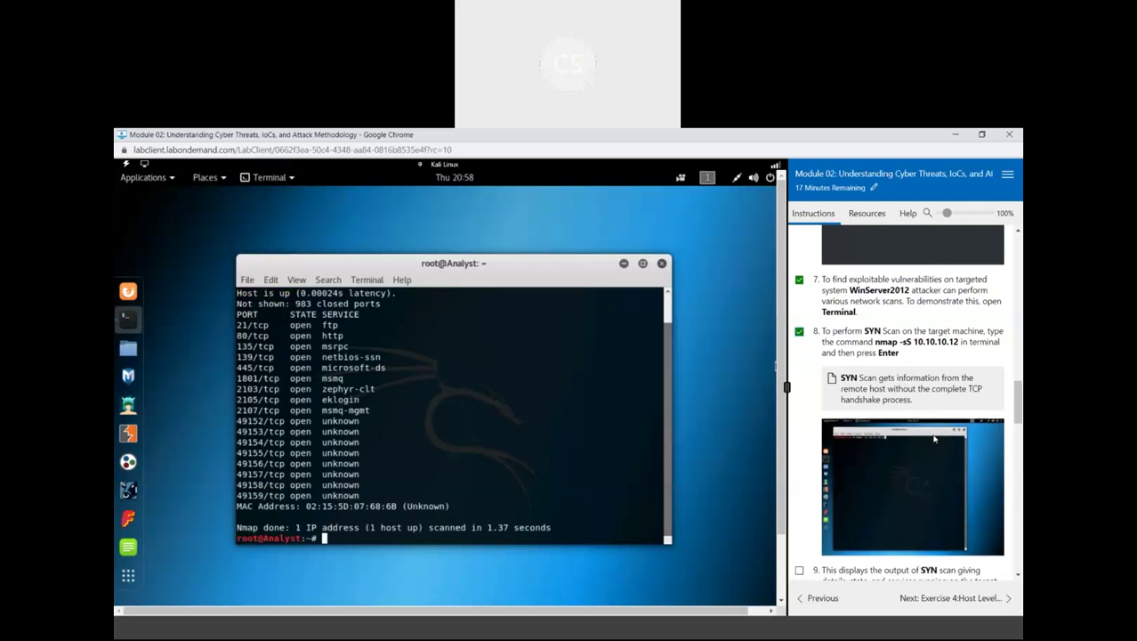
scroll(934, 438, "down", 3)
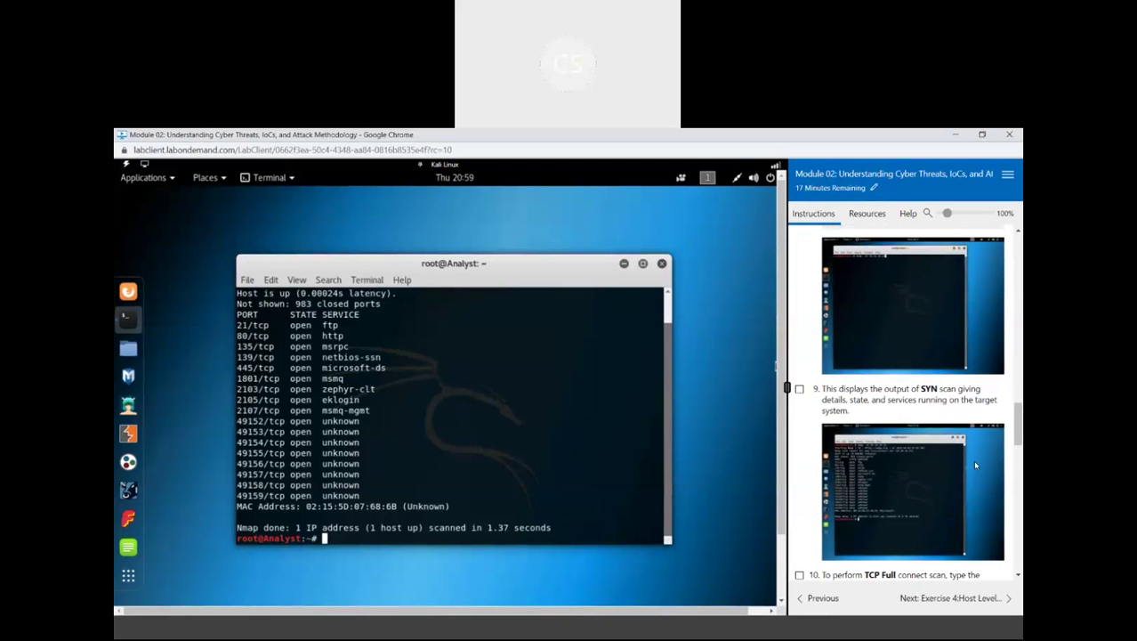
scroll(976, 464, "down", 3)
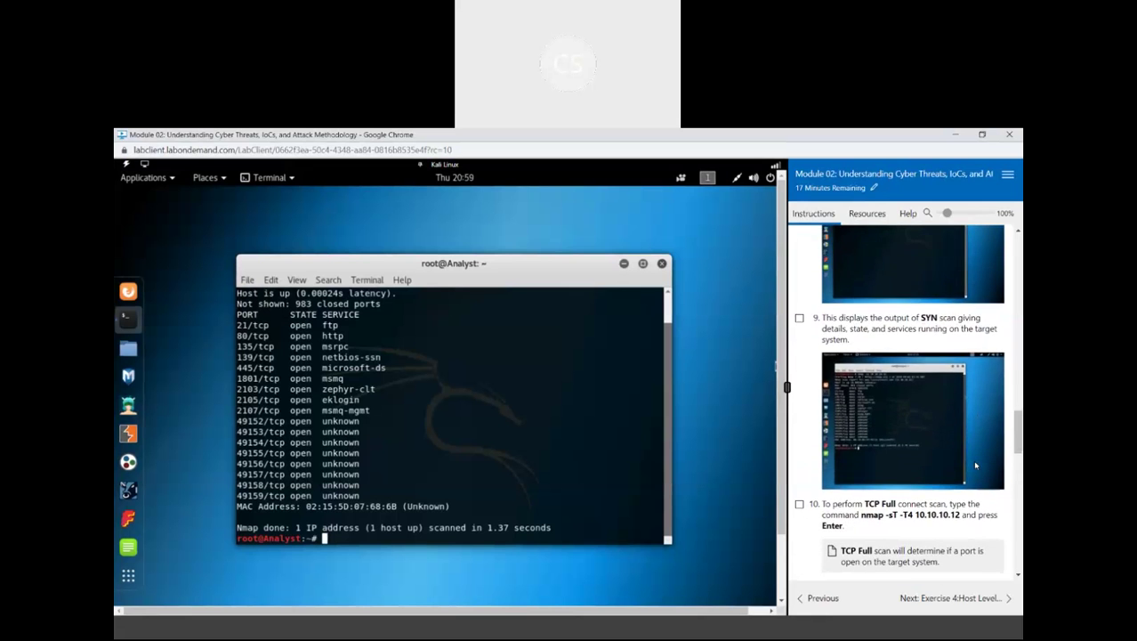
scroll(976, 464, "down", 1)
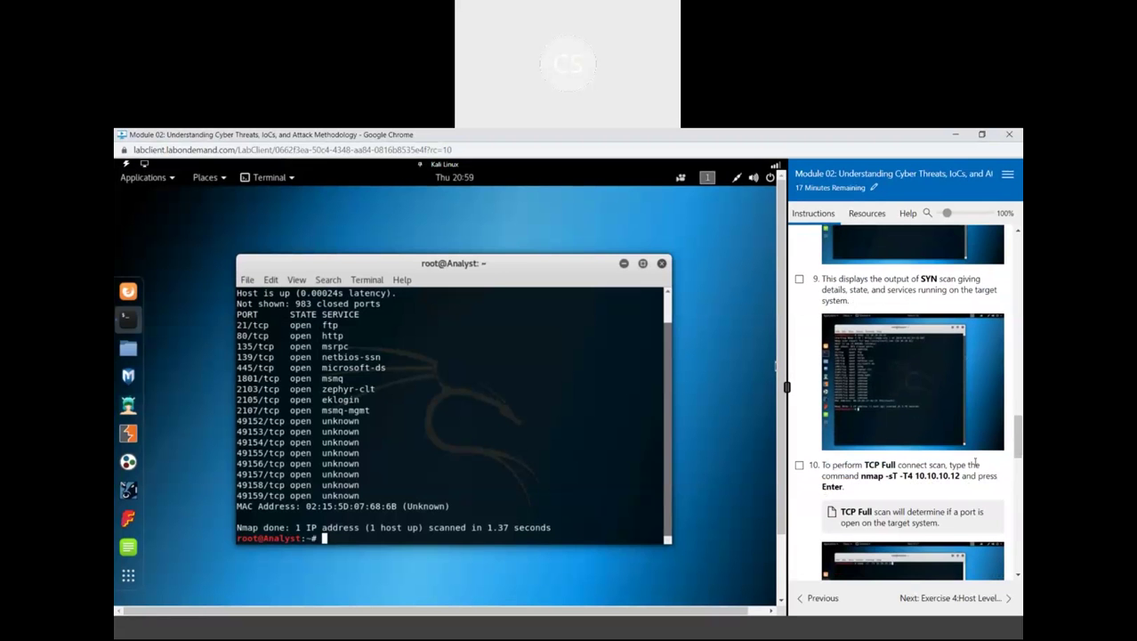
scroll(975, 463, "down", 1)
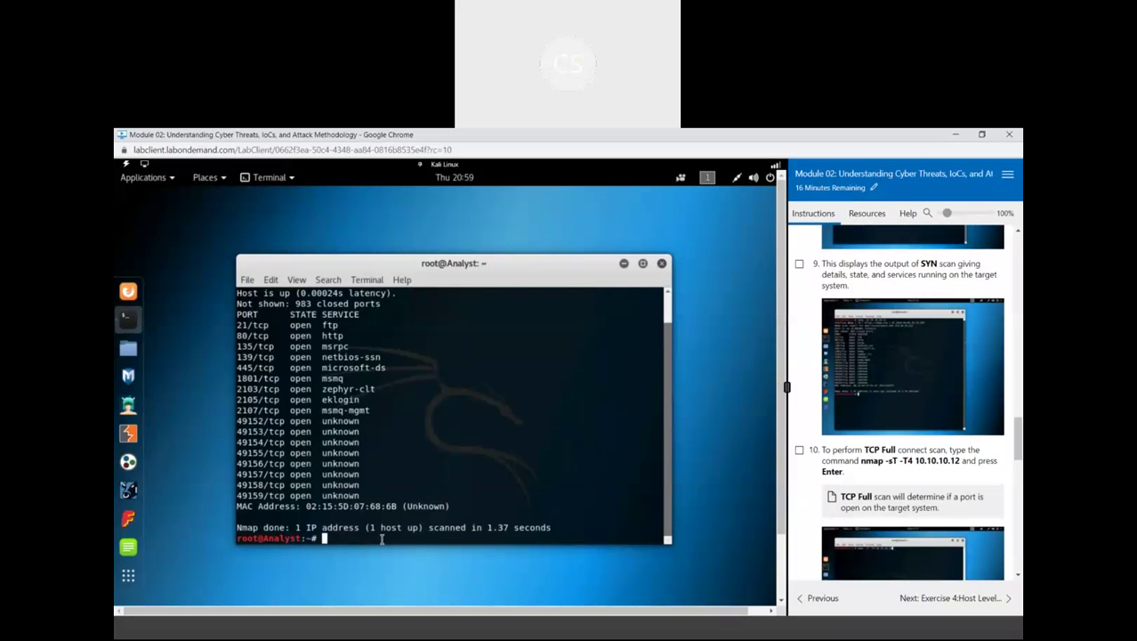
Run the TCP full connect scan nmap -sT -T4 10.10.10.12
type("nmap -sS 10.10.10.12")
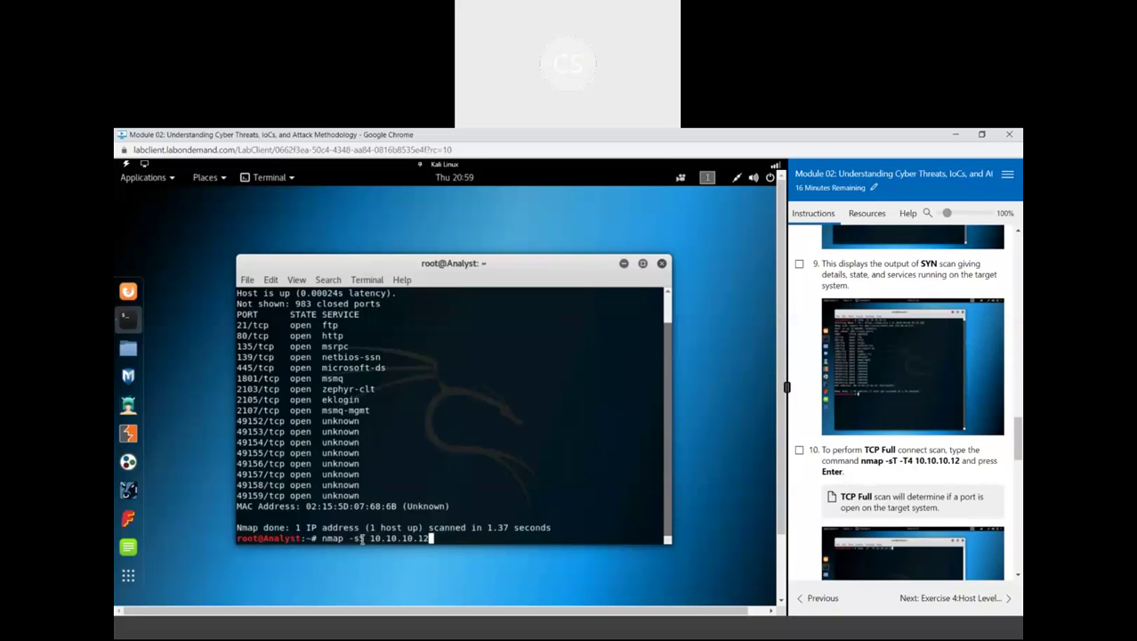
key("Left")
key("Left")
key("Left")
key("Left")
key("Left")
key("Left")
key("Left")
key("Left")
key("Left")
key("Left")
key("Left")
key("Left")
key("Left")
key("Left")
key("Delete")
key("Right")
type("t")
key("BackSpace")
type("T")
key("BackSpace")
key("BackSpace")
type("sT -T4")
key("Return")
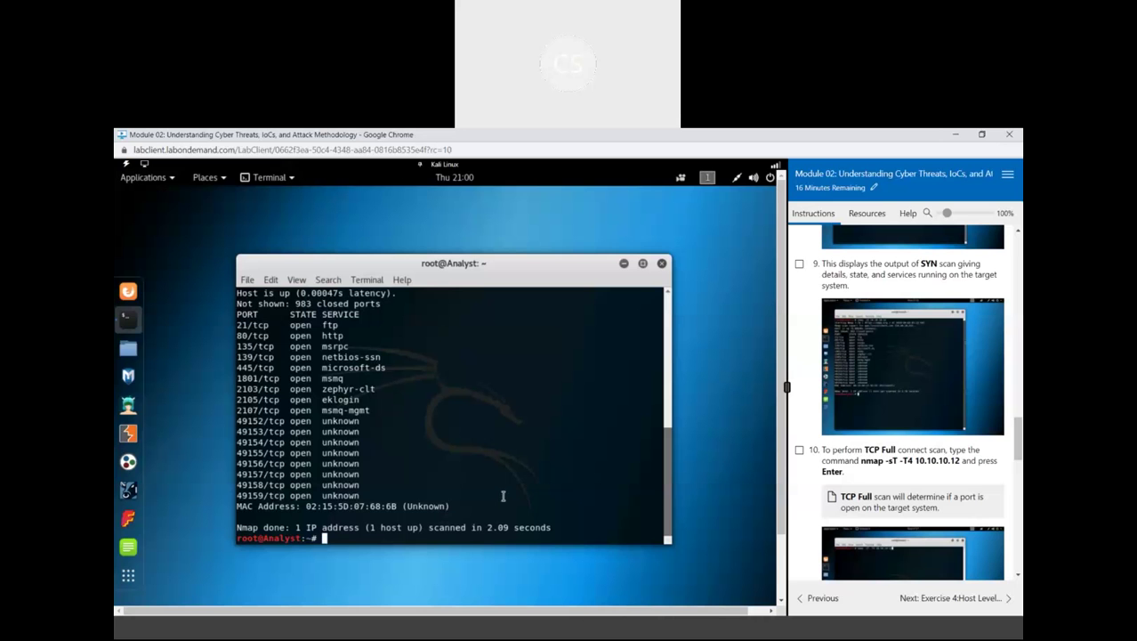
Mark step 10 complete in the Instructions panel
left_click(799, 452)
scroll(897, 484, "down", 2)
scroll(899, 484, "down", 3)
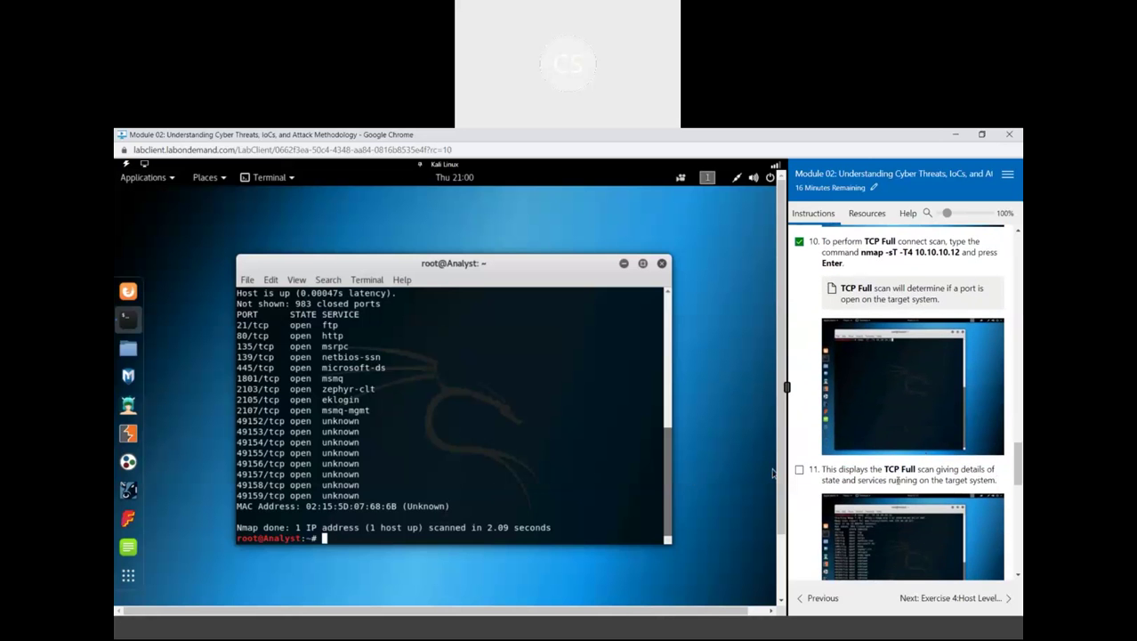
scroll(899, 481, "down", 1)
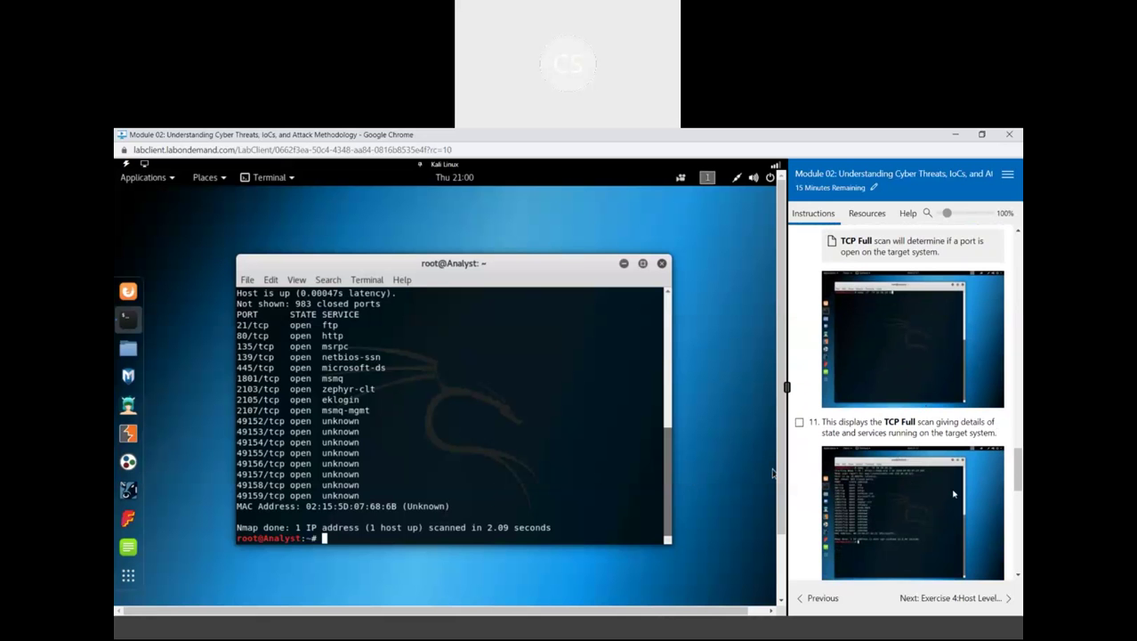
scroll(953, 494, "down", 2)
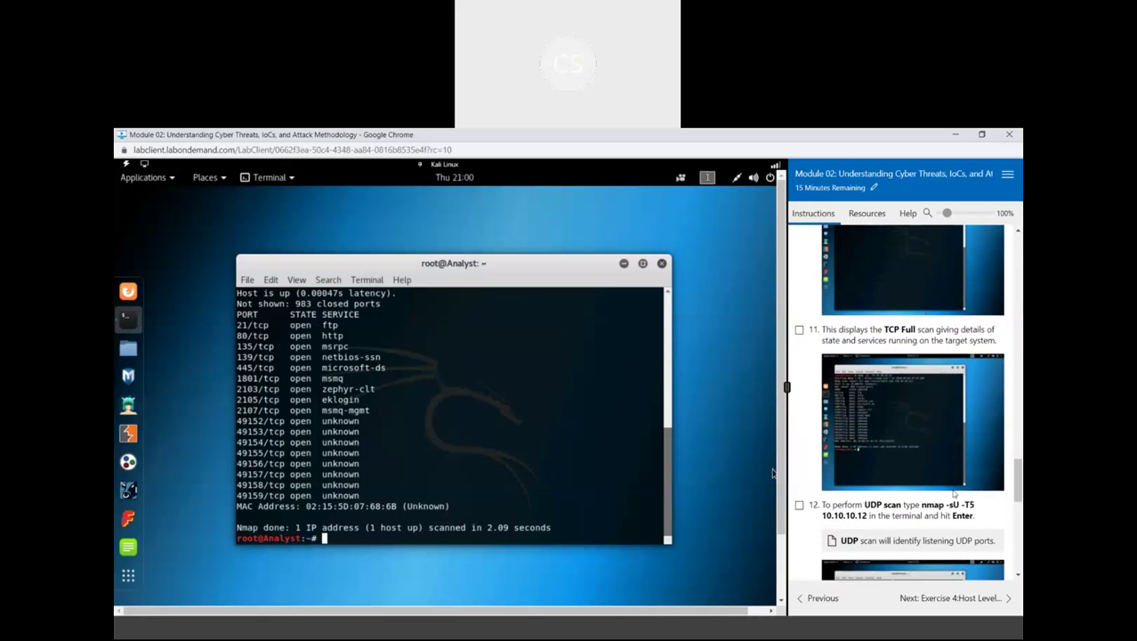
scroll(953, 494, "down", 2)
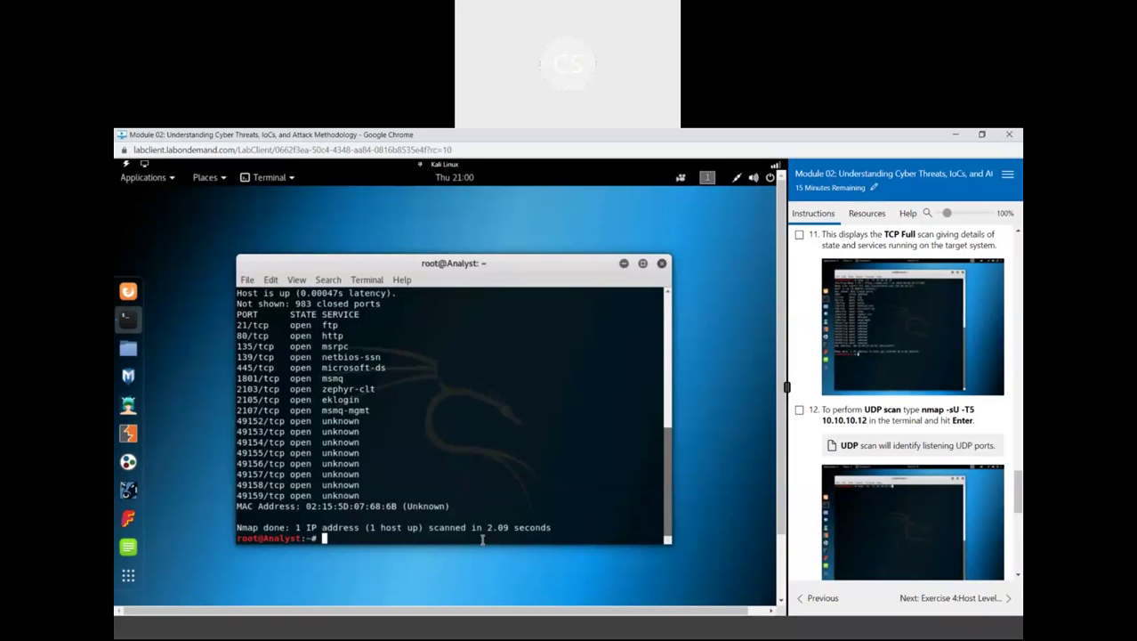
key("Up")
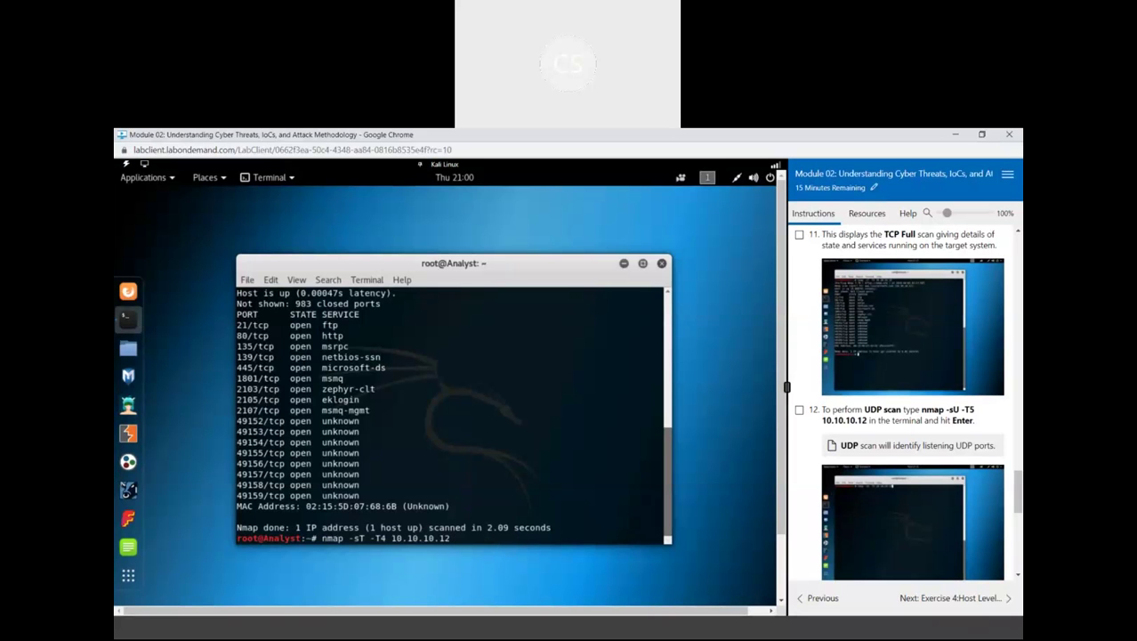
Edit the previous command into nmap -sU -T5 10.10.10.12 and run the UDP scan
key("Left")
key("Left")
key("Left")
key("Left")
key("Left")
key("Left")
key("Left")
key("Left")
key("Left")
key("Left")
key("Left")
key("Left")
key("Left")
key("Left")
key("Left")
key("Left")
key("BackSpace")
type("U")
key("Right")
key("Right")
key("BackSpace")
type("5")
key("Return")
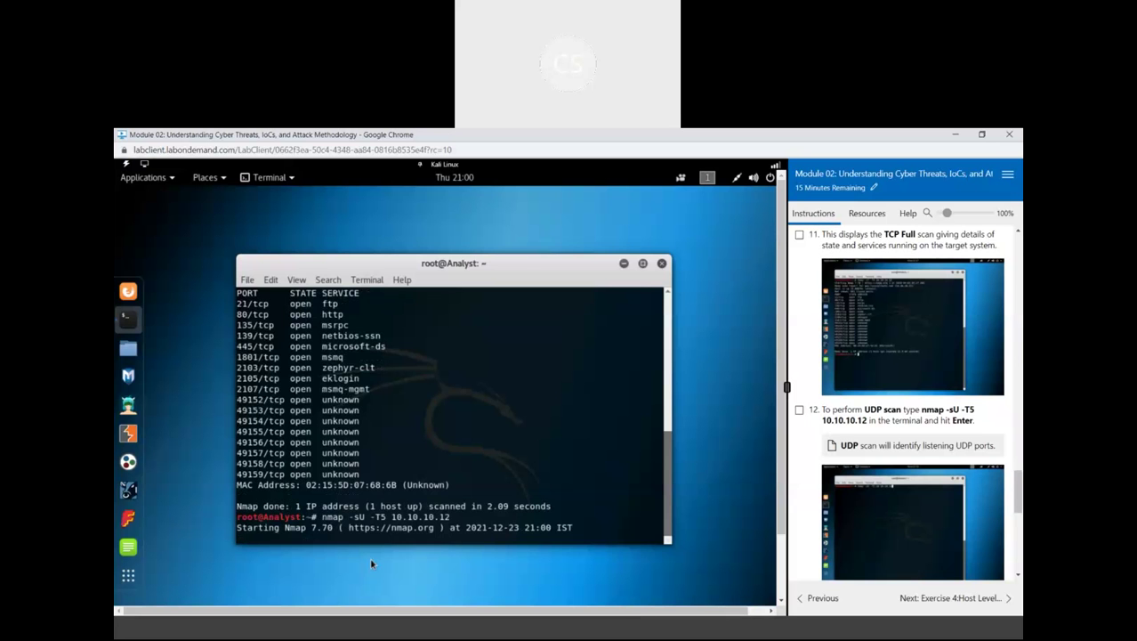
Mark steps 12, 13 and 14 complete in the Instructions panel
left_click(800, 410)
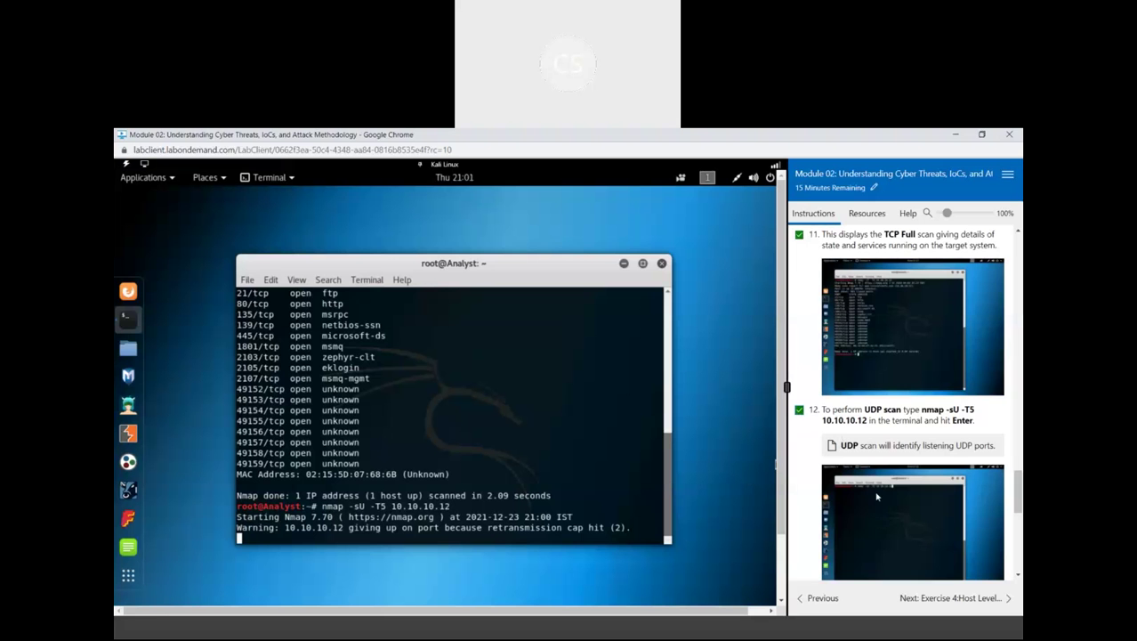
scroll(877, 496, "down", 5)
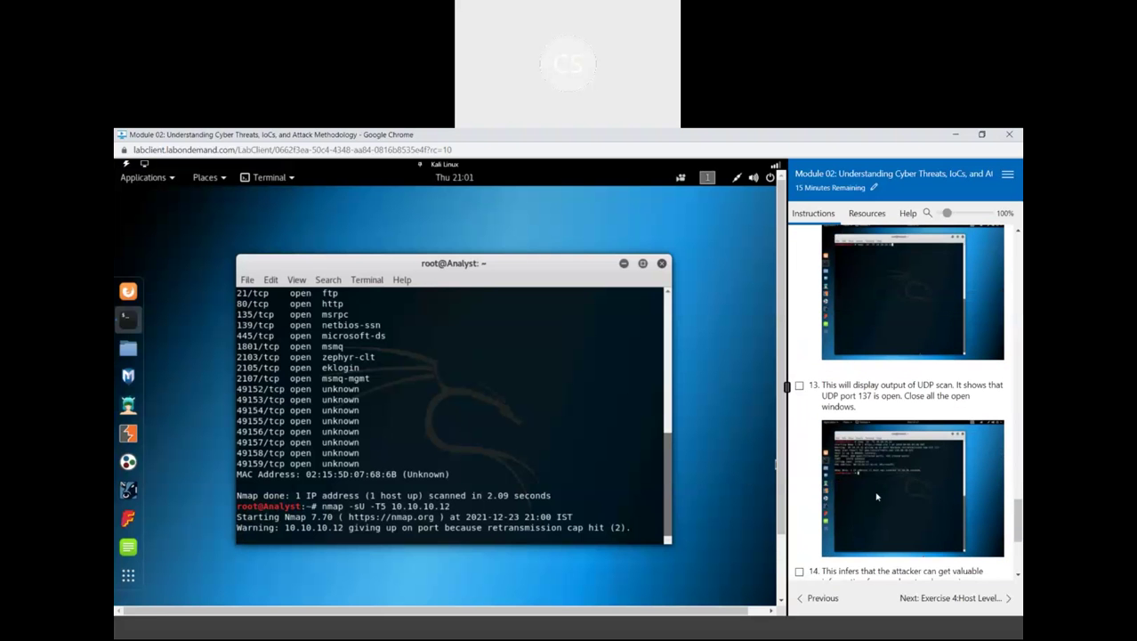
scroll(876, 496, "down", 1)
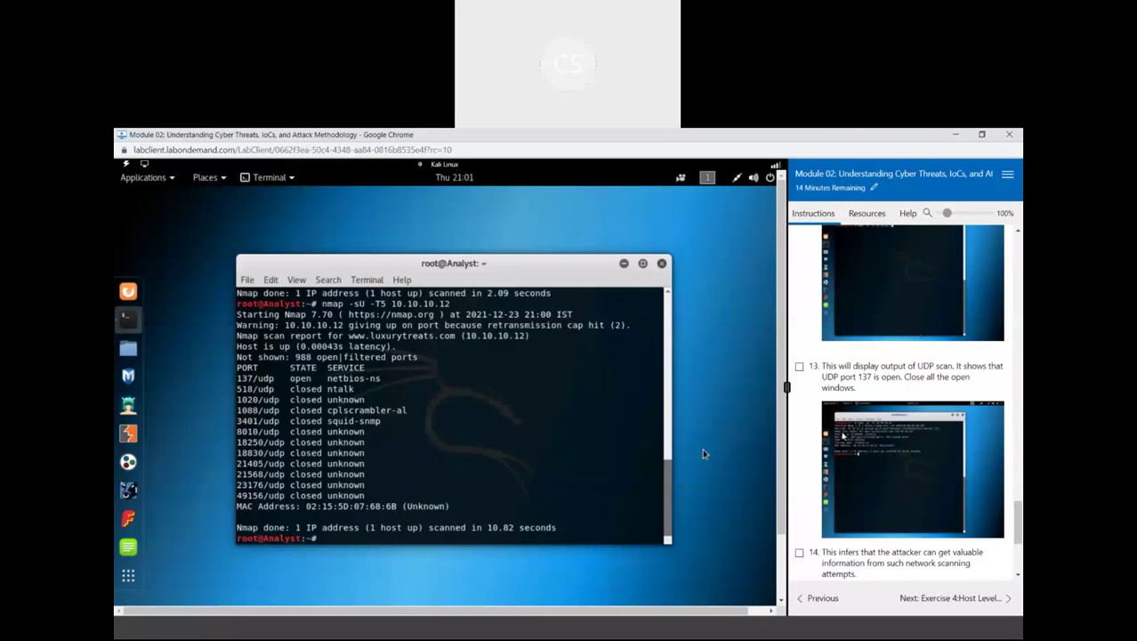
left_click(799, 365)
scroll(885, 477, "down", 3)
scroll(885, 476, "down", 2)
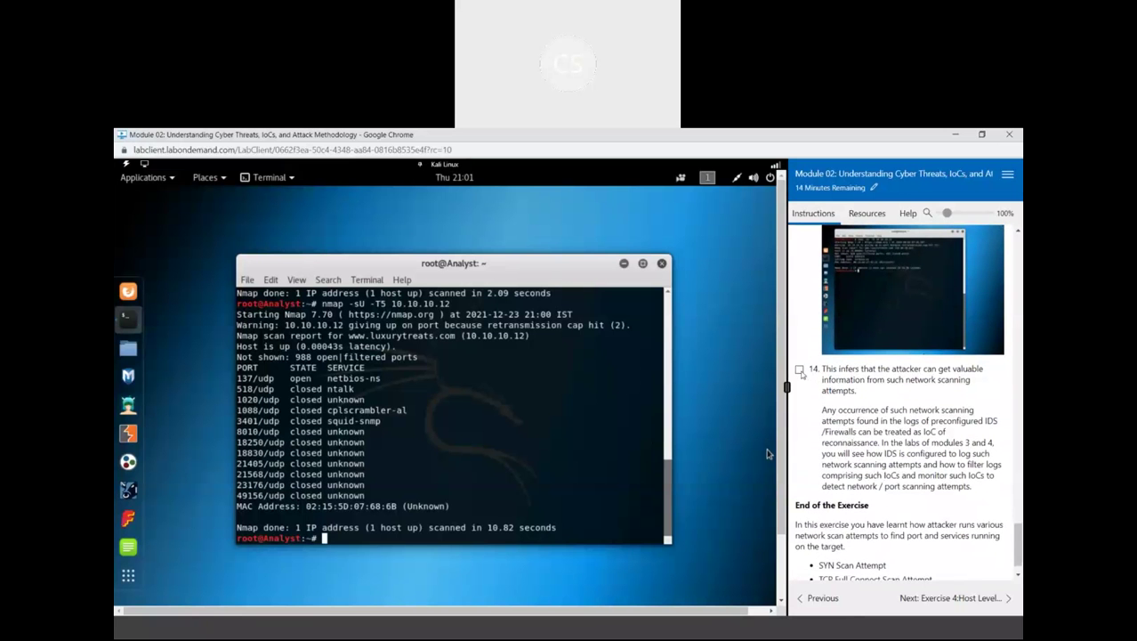
left_click(800, 370)
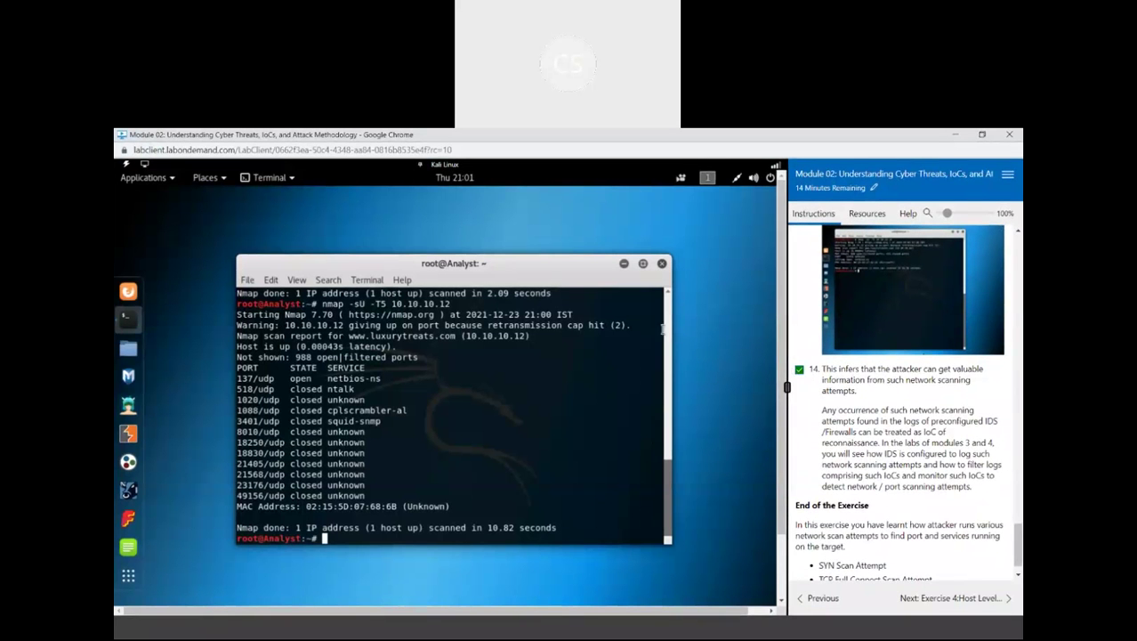
Close the Kali terminal window
left_click(662, 265)
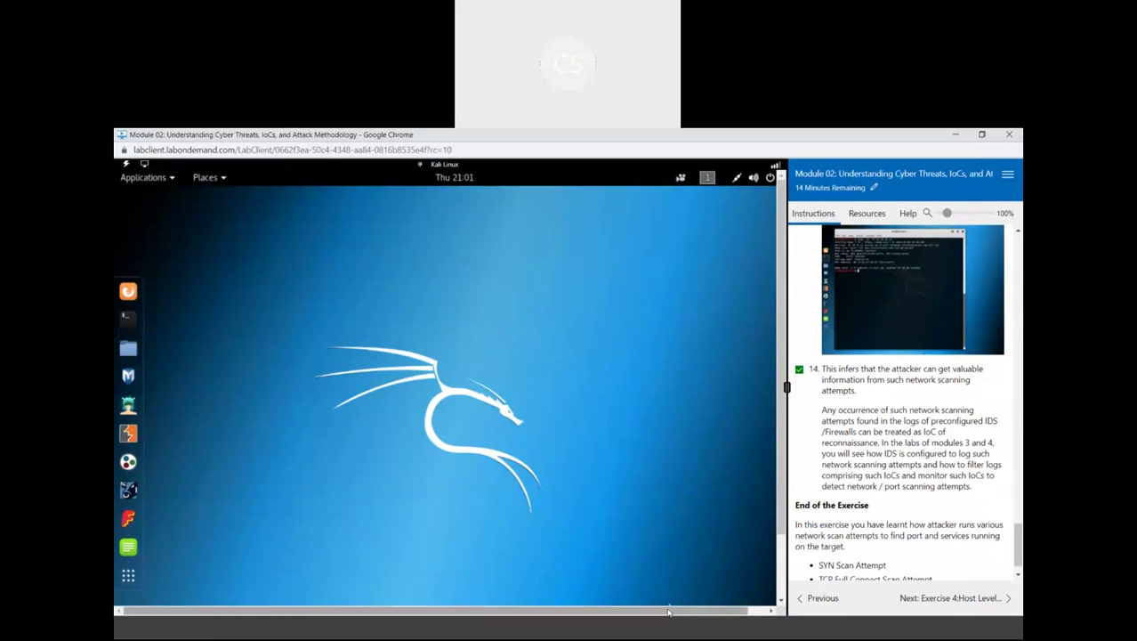
left_click_drag(676, 611, 696, 610)
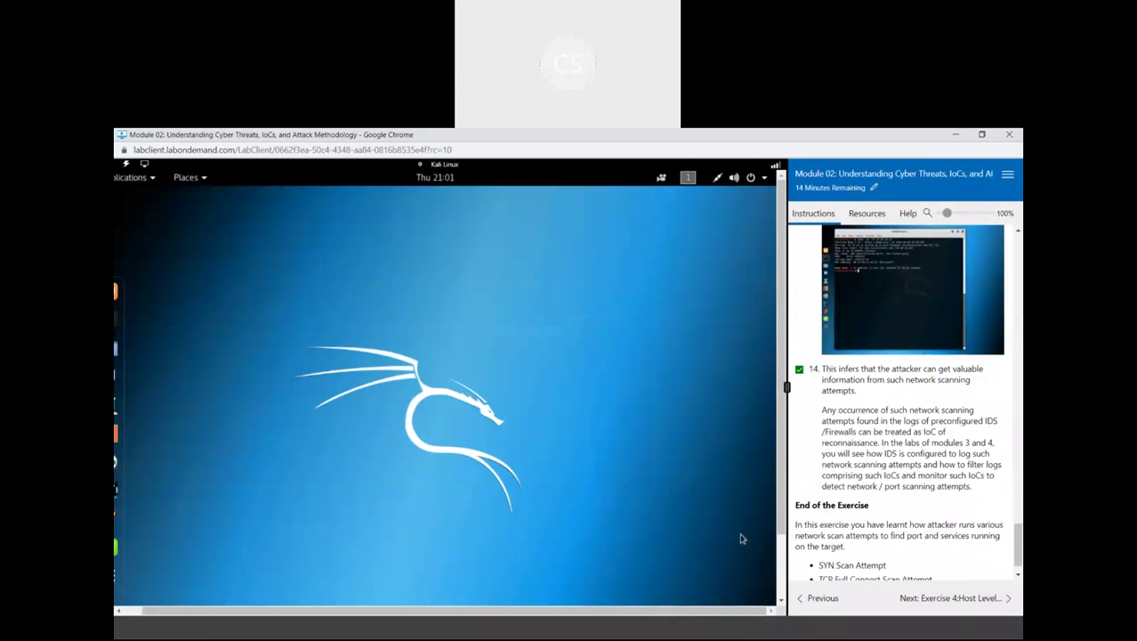
scroll(881, 496, "down", 1)
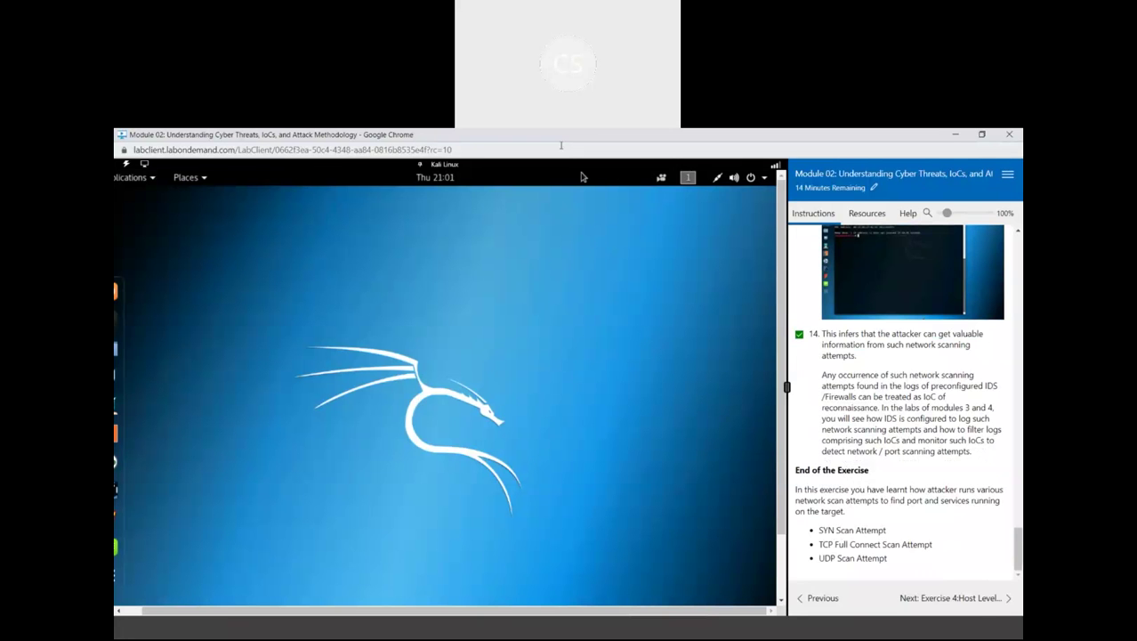
Bring up the Excel attendance workbook's Labs sheet at cell K3
key("alt+Tab")
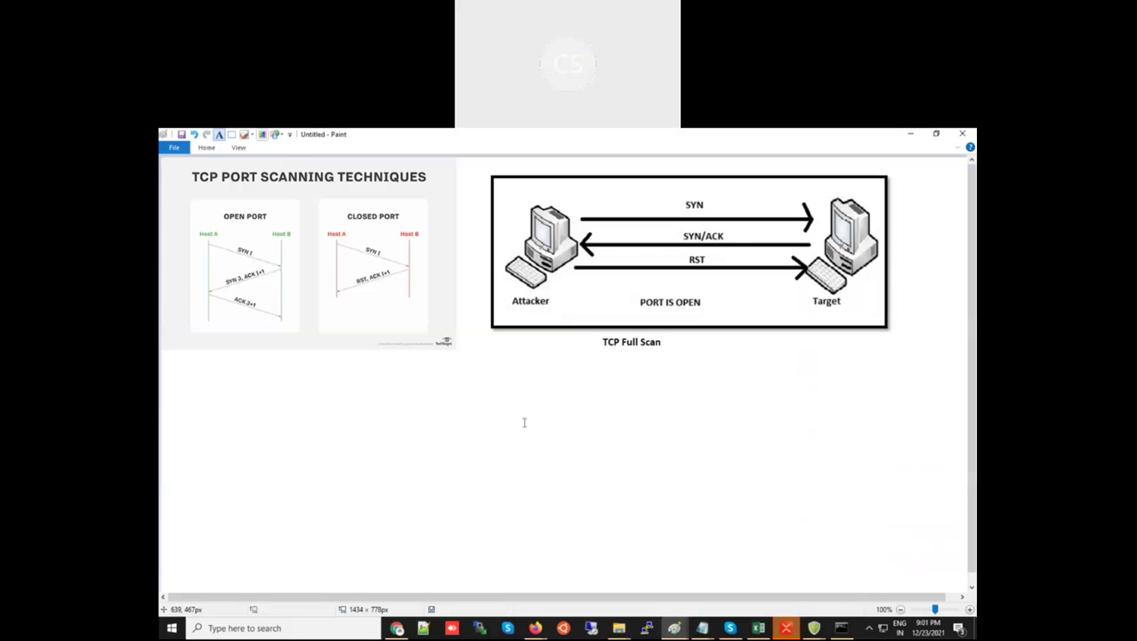
left_click(524, 422)
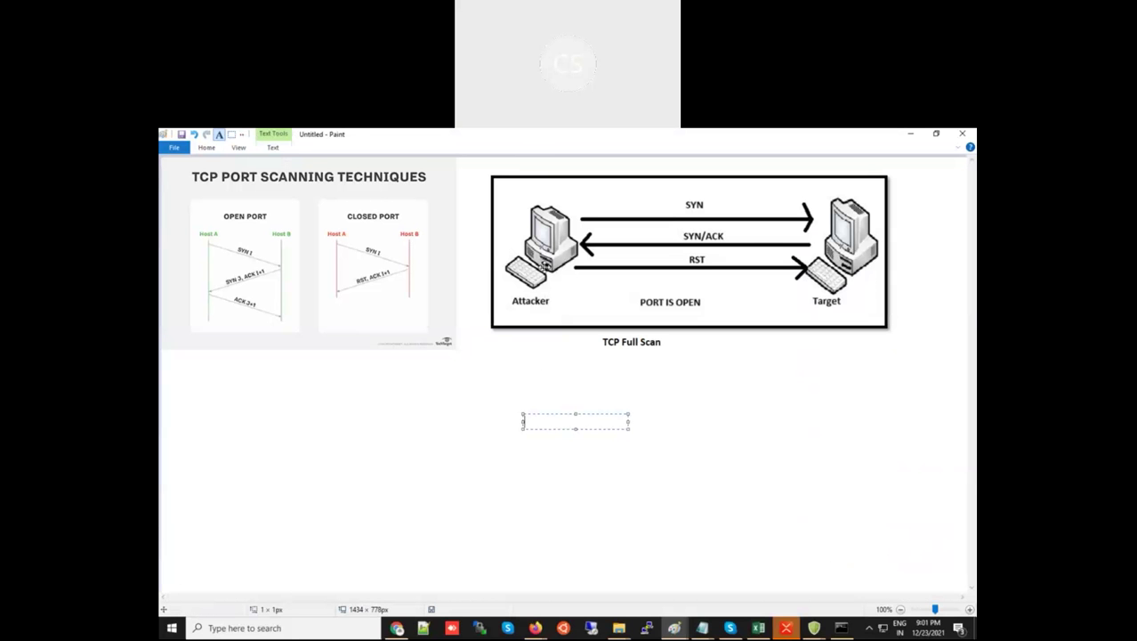
left_click(709, 630)
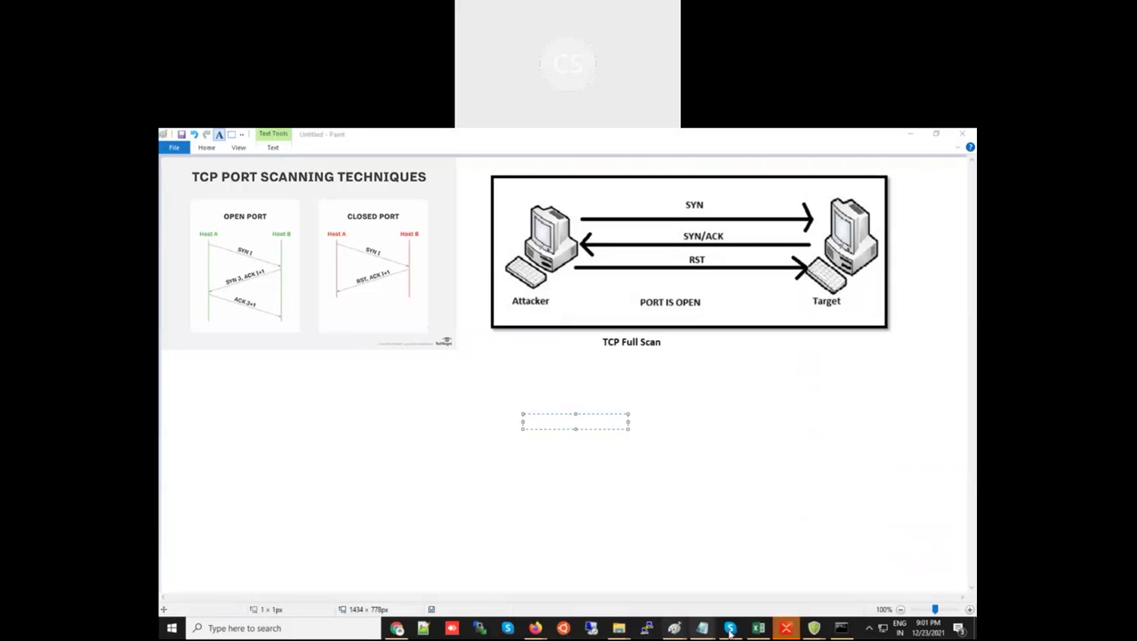
left_click(758, 628)
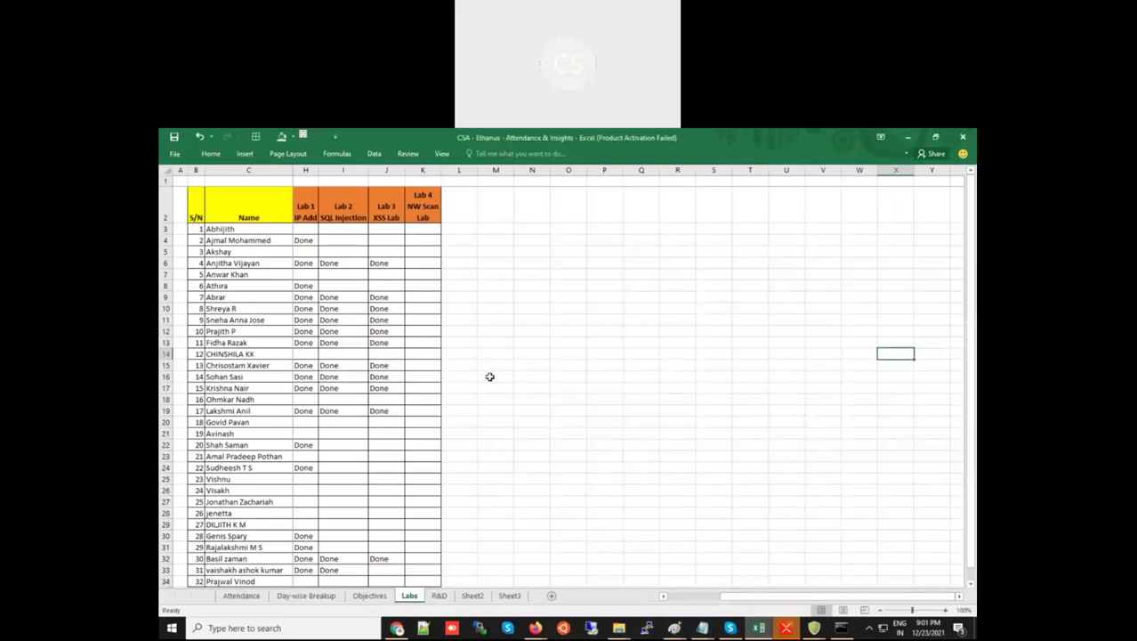
left_click(427, 229)
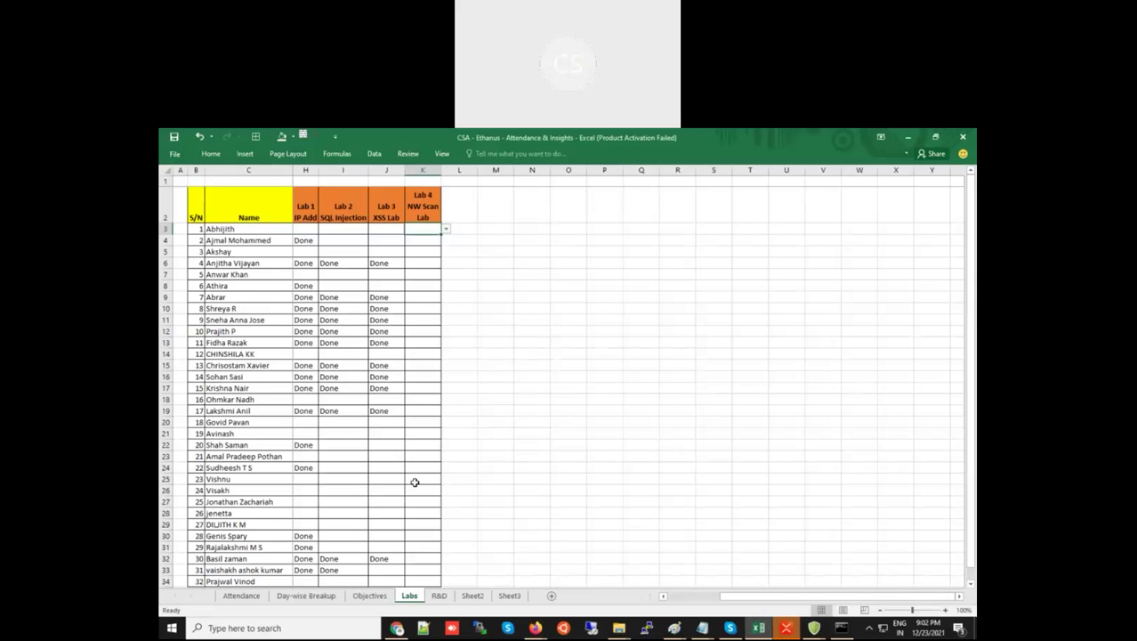
Set K24 and K16 to Done using their validation dropdowns
left_click(423, 424)
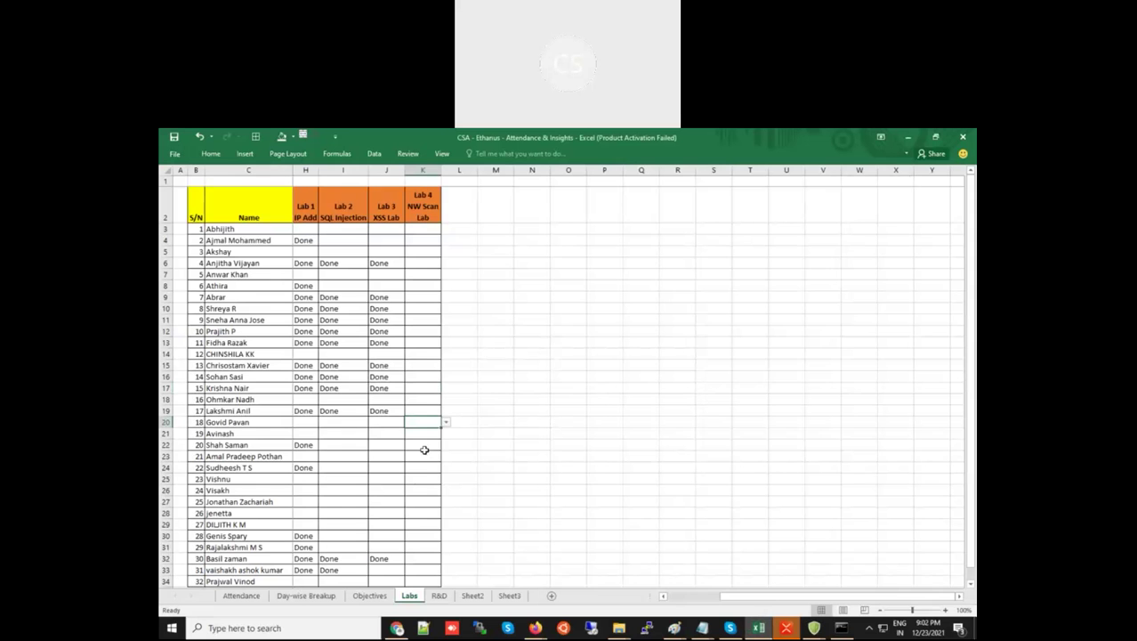
left_click(425, 465)
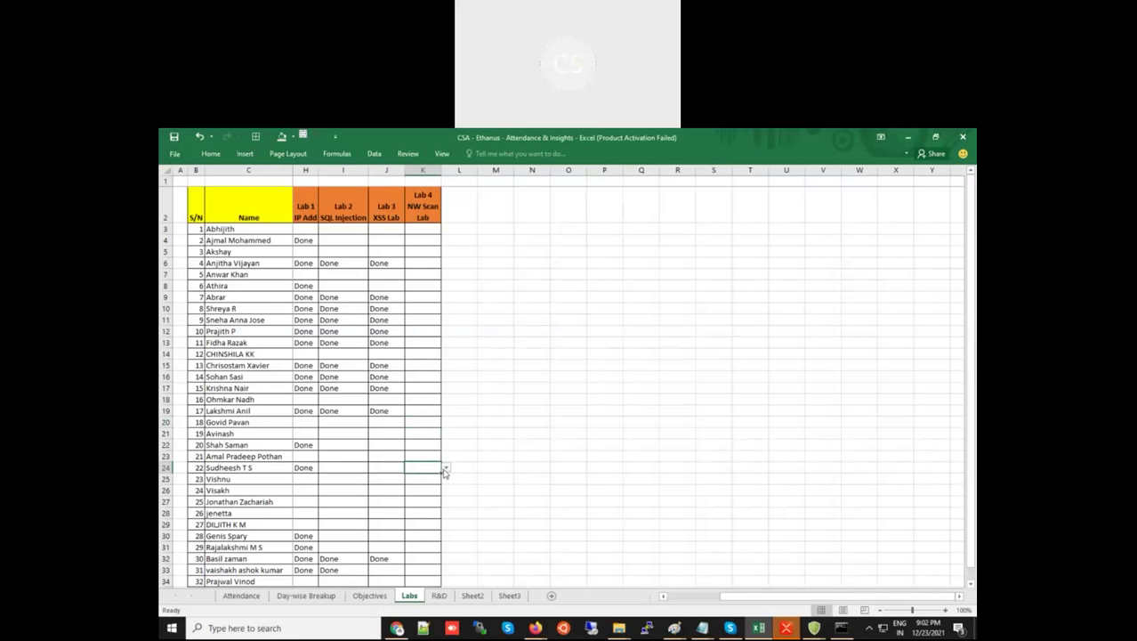
left_click(445, 468)
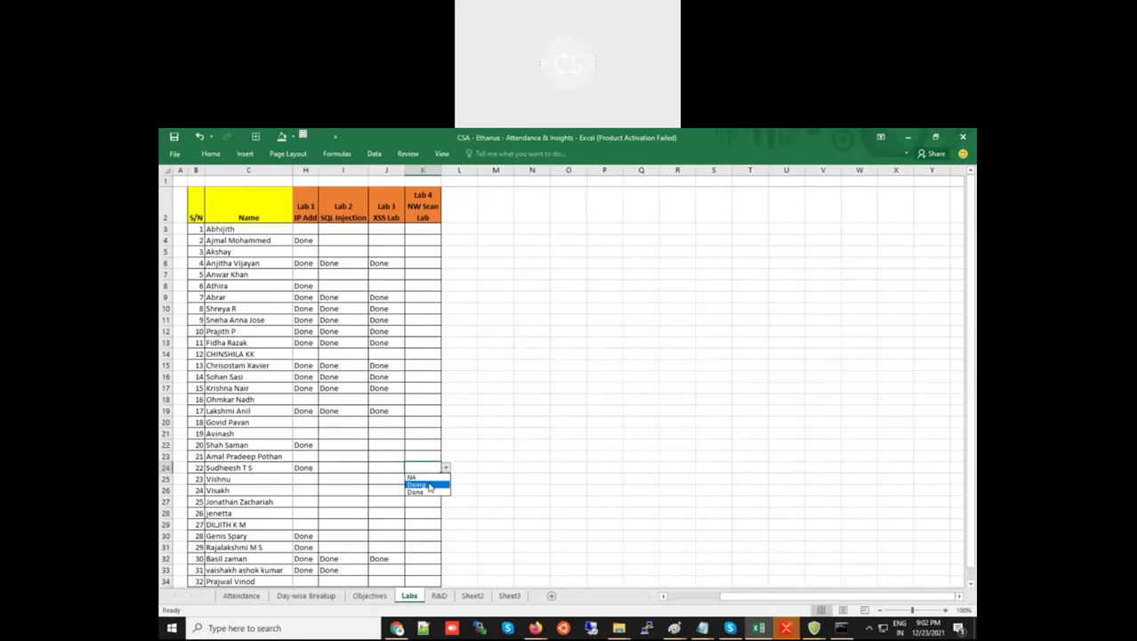
left_click(428, 492)
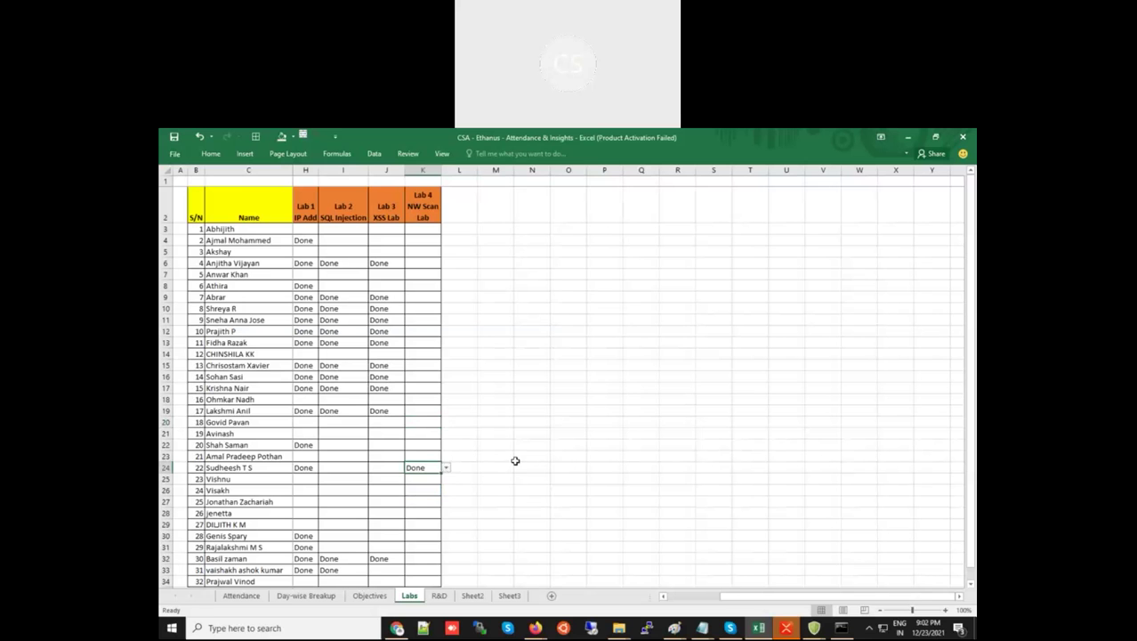
left_click(515, 459)
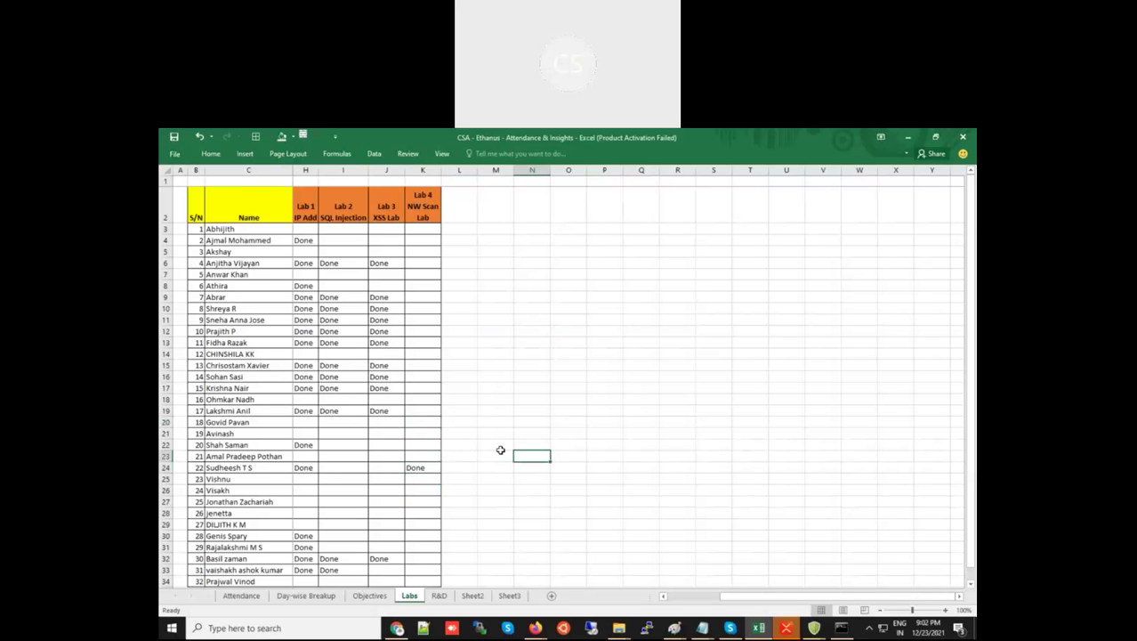
left_click(422, 376)
left_click(446, 377)
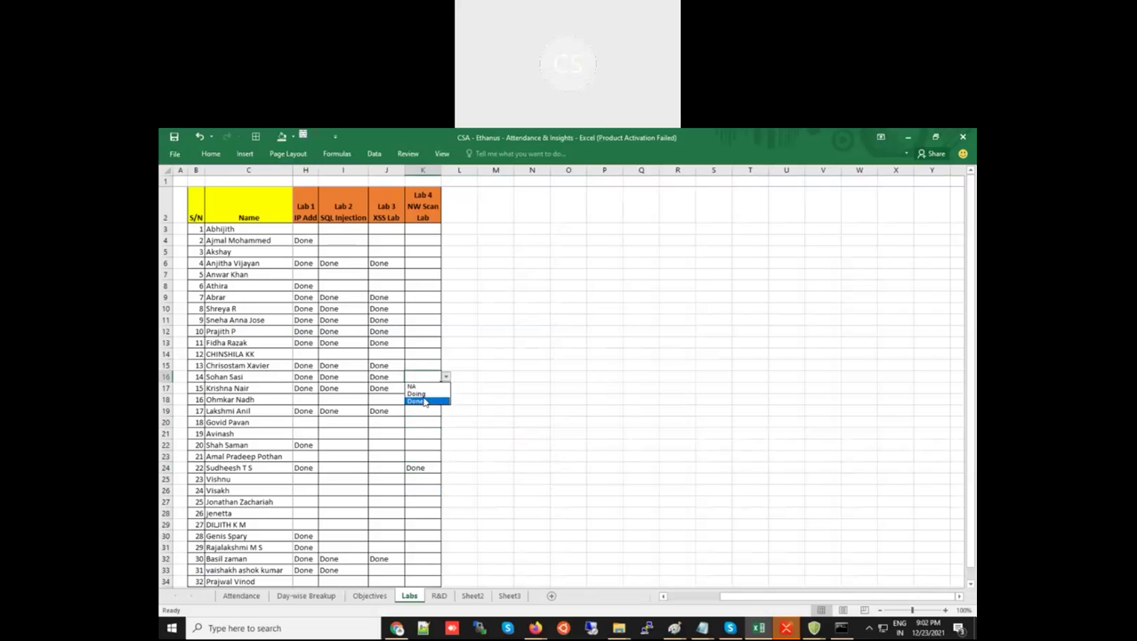
left_click(420, 401)
left_click(533, 377)
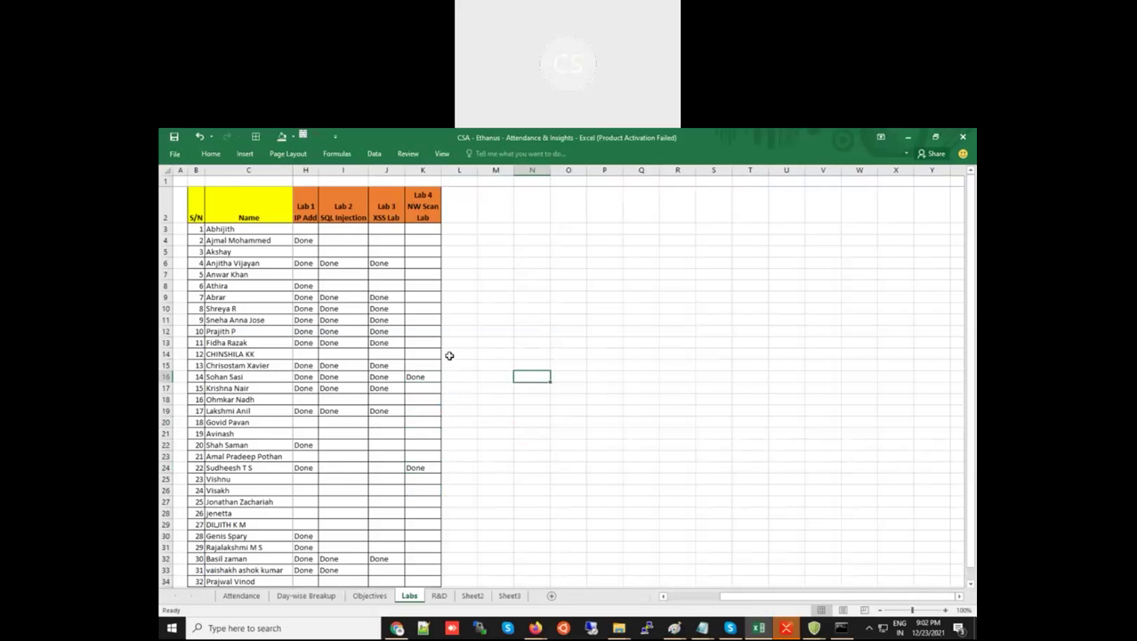
Set K32 and K6 to Done using their validation dropdowns
left_click(429, 558)
left_click(446, 558)
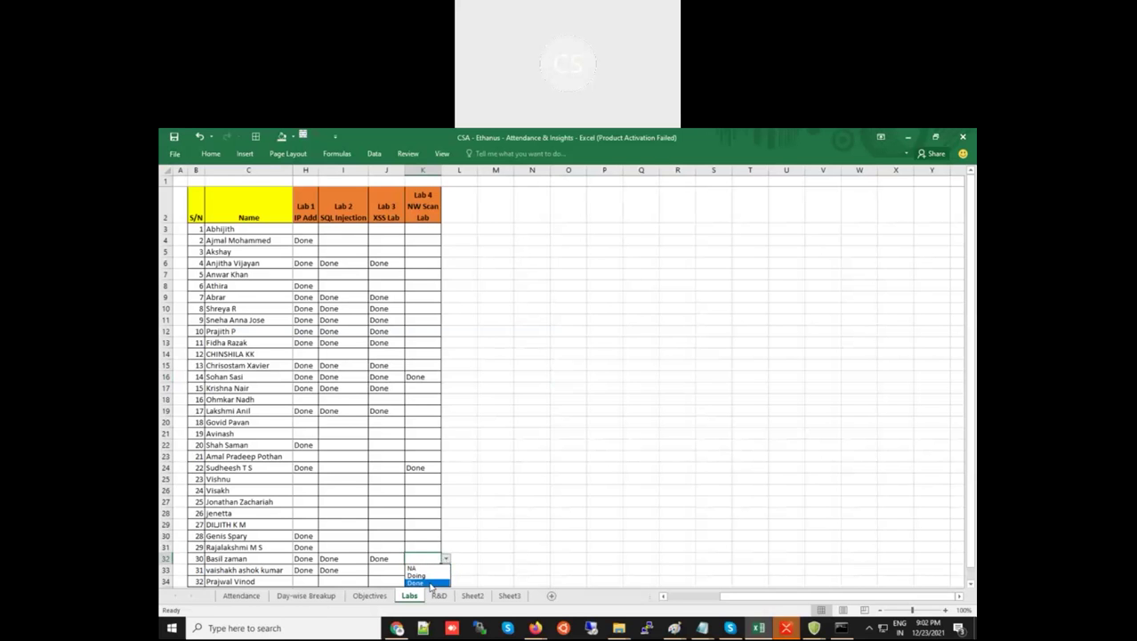
left_click(431, 583)
left_click(540, 509)
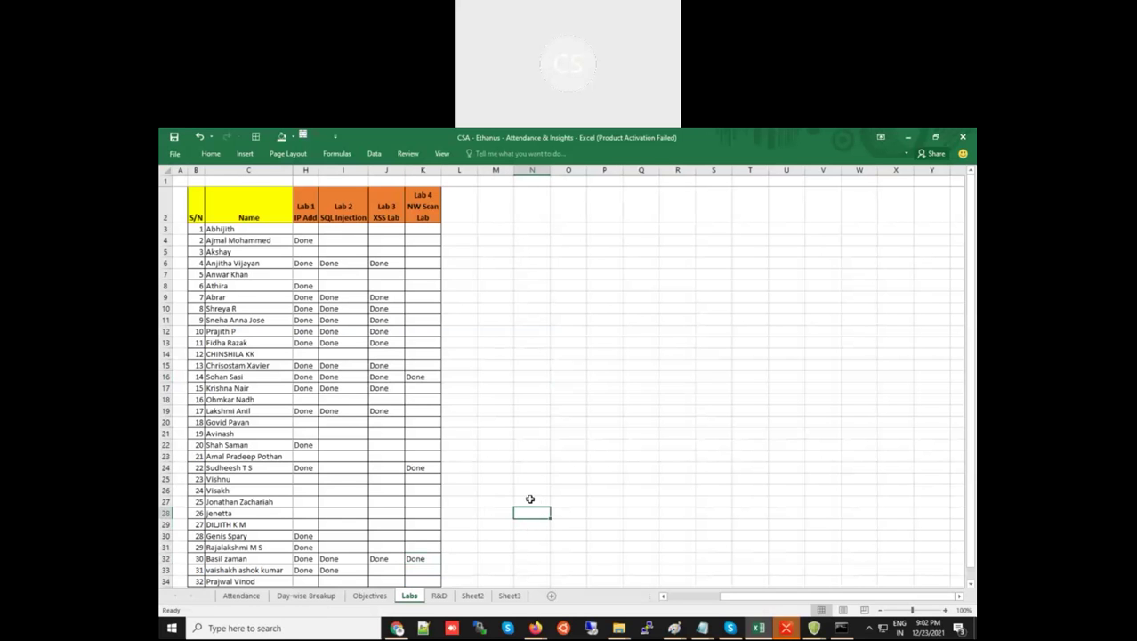
left_click(420, 264)
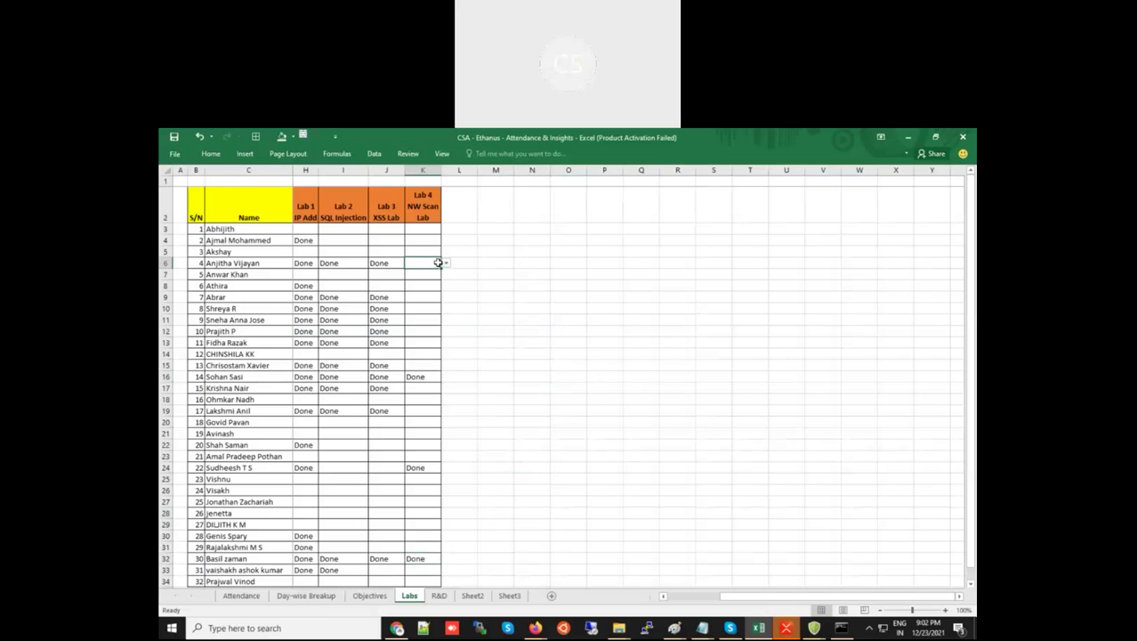
left_click(445, 265)
left_click(429, 286)
left_click(487, 286)
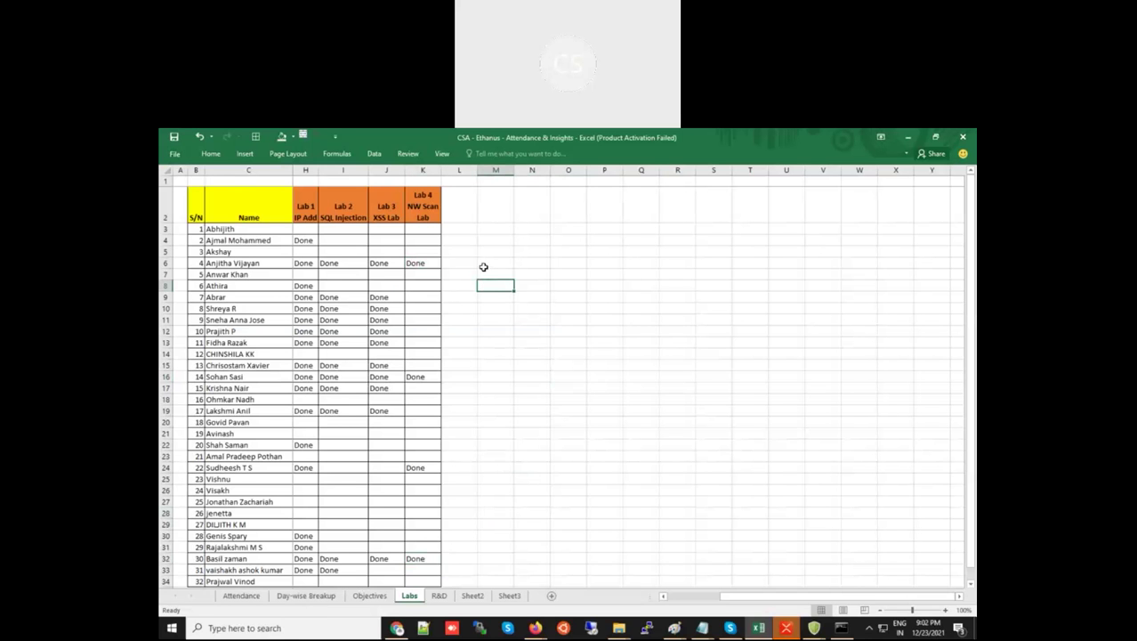
Fill Done from H24 across to K24 and set K11 to Done
left_click(313, 470)
left_click_drag(318, 473, 418, 471)
left_click(554, 466)
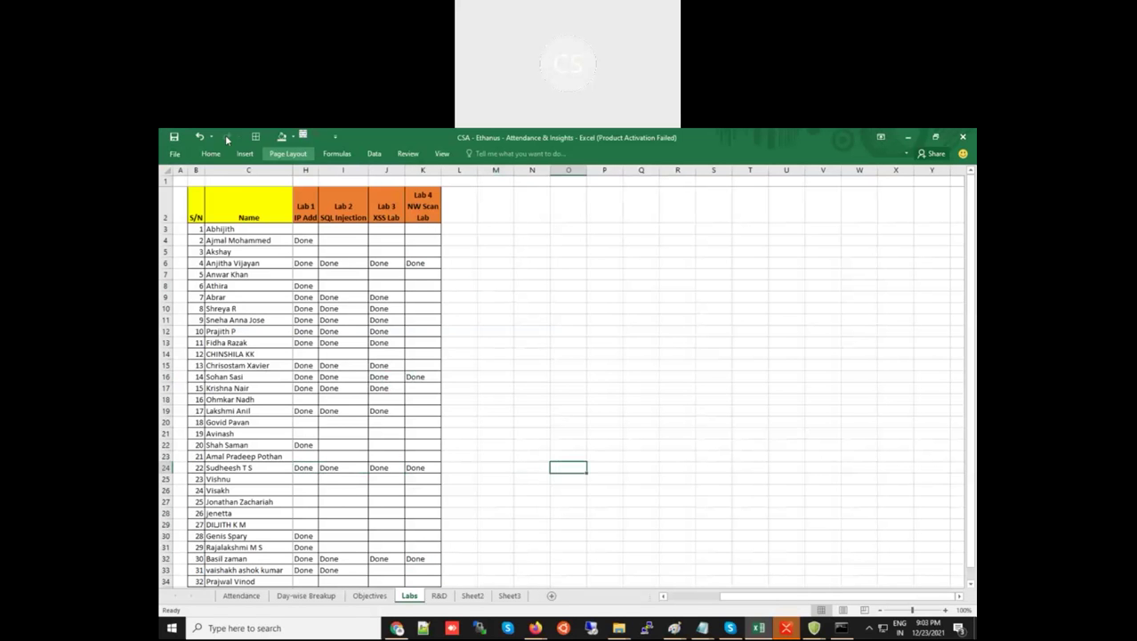
left_click(606, 331)
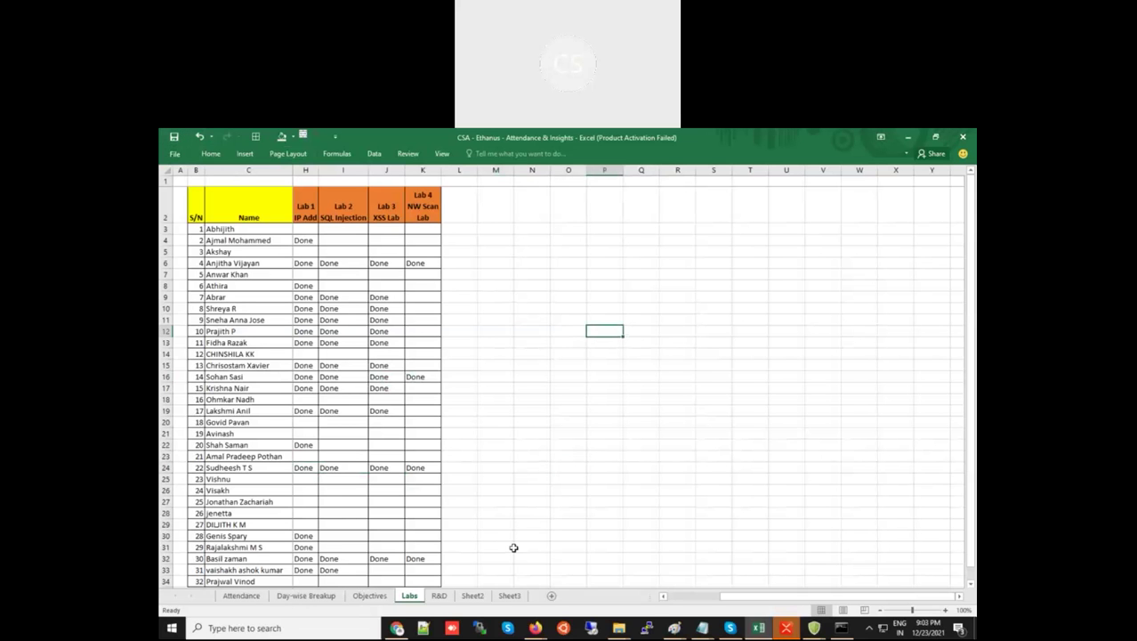
left_click(415, 320)
left_click(446, 320)
left_click(431, 345)
left_click(521, 342)
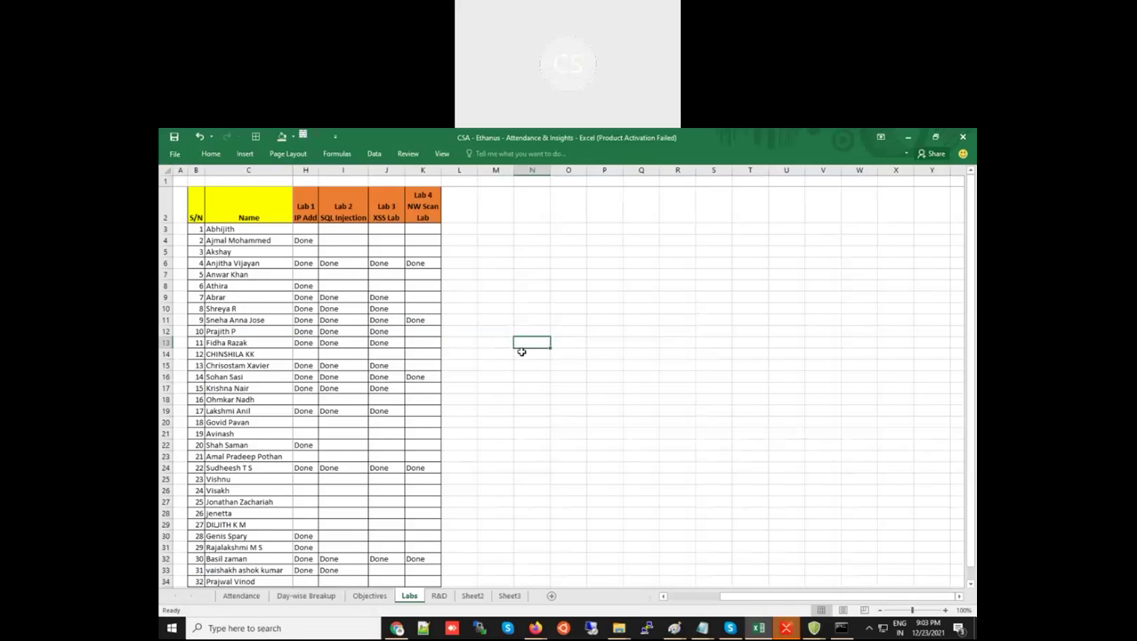
Paste Done into H7 and fill it across row 7 through K7
left_click(302, 275)
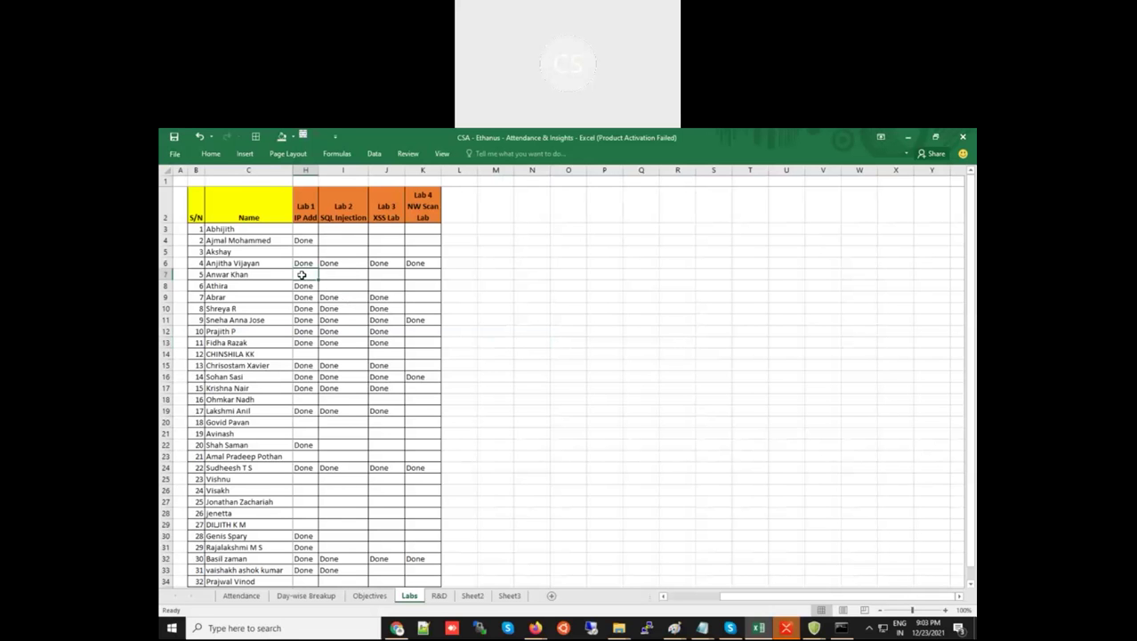
left_click(430, 378)
key("ctrl+c")
left_click(305, 274)
key("ctrl+v")
left_click(487, 317)
left_click(309, 276)
left_click_drag(320, 277, 436, 279)
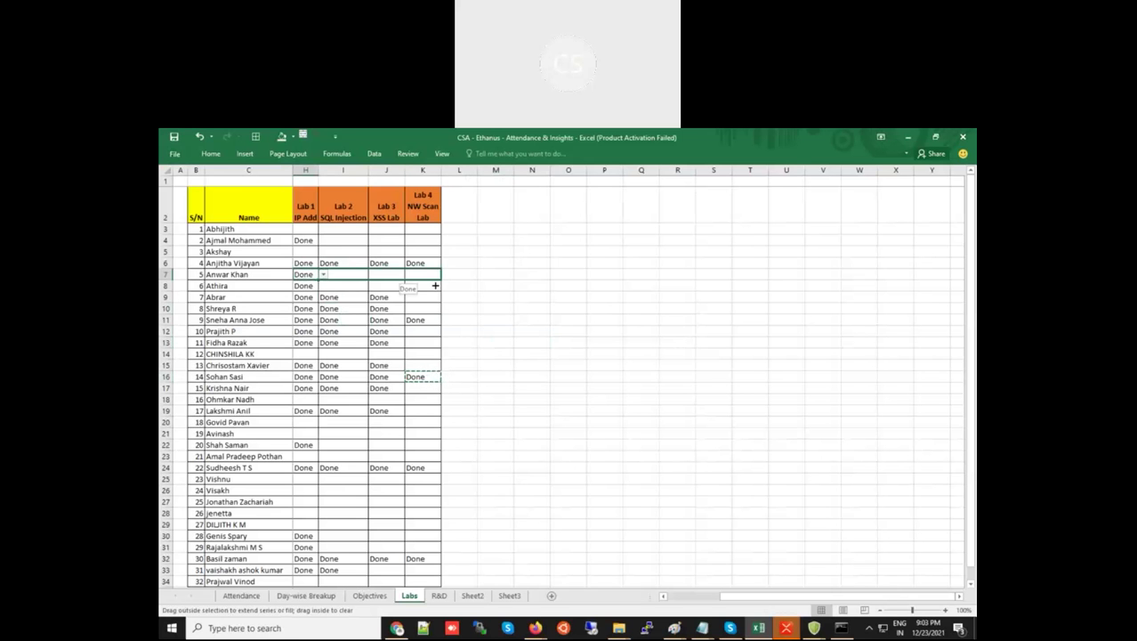
left_click(519, 319)
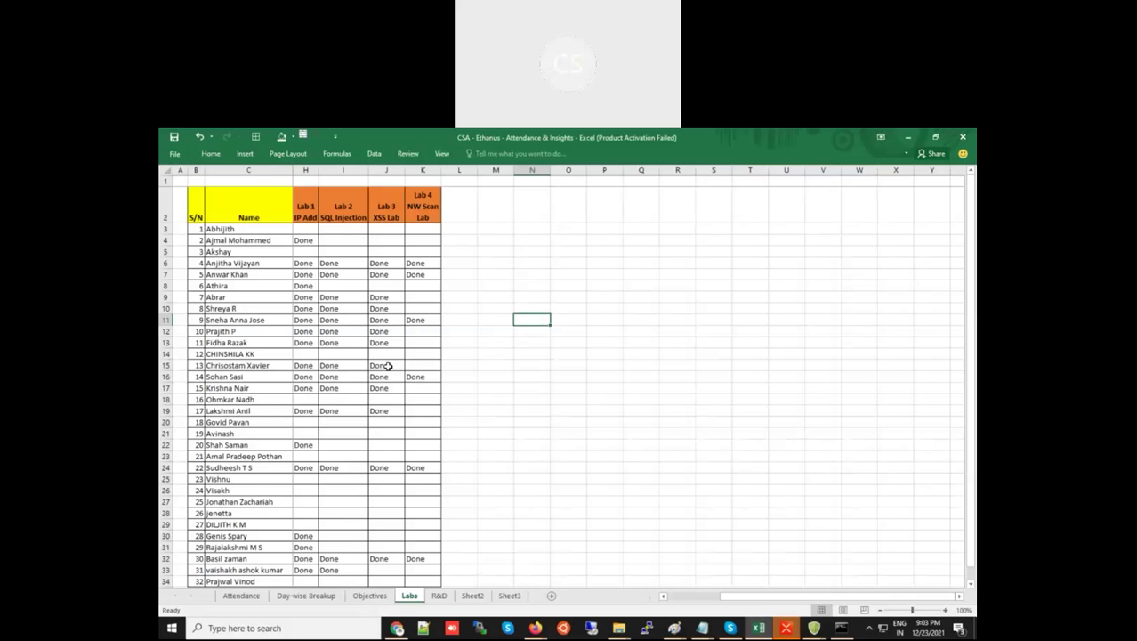
Set K15 to Done through its validation dropdown
left_click(397, 365)
left_click_drag(405, 371, 436, 366)
left_click(505, 361)
left_click(428, 355)
left_click_drag(441, 359, 441, 368)
left_click(440, 367)
left_click(446, 365)
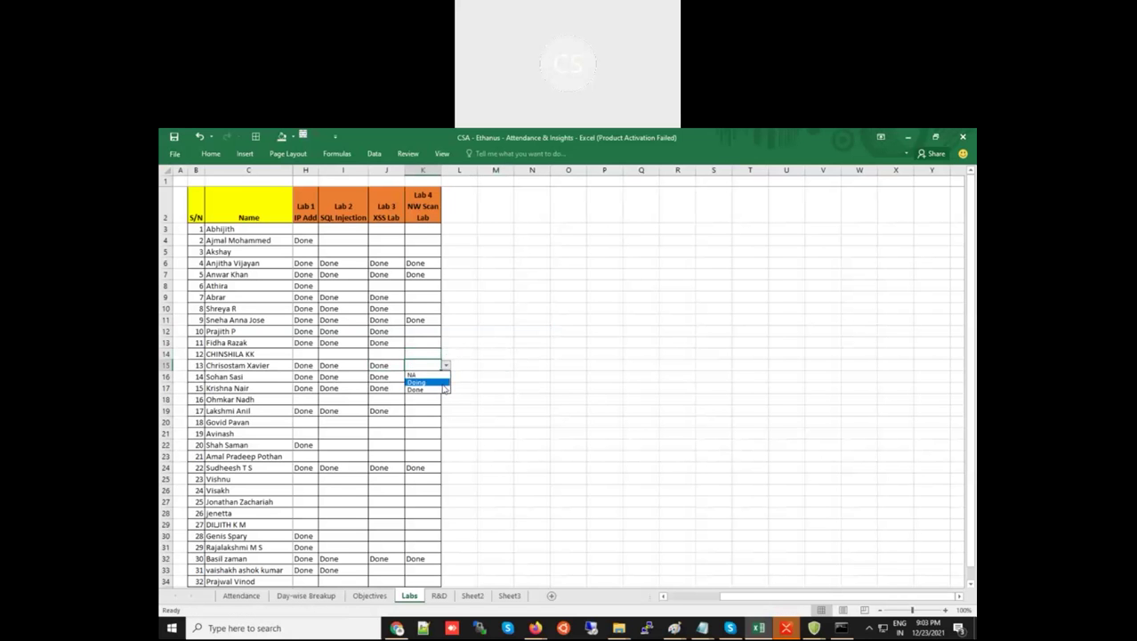
left_click(420, 389)
left_click(514, 387)
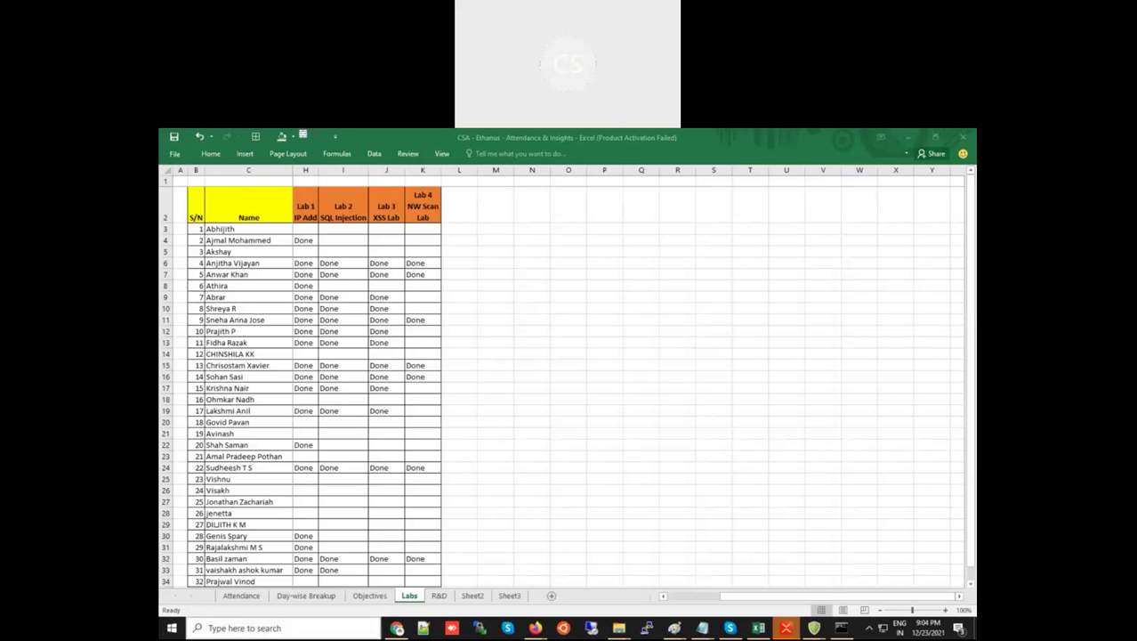
Extend the lab time by 15 minutes and dismiss the extension notice
mouse_move(535, 628)
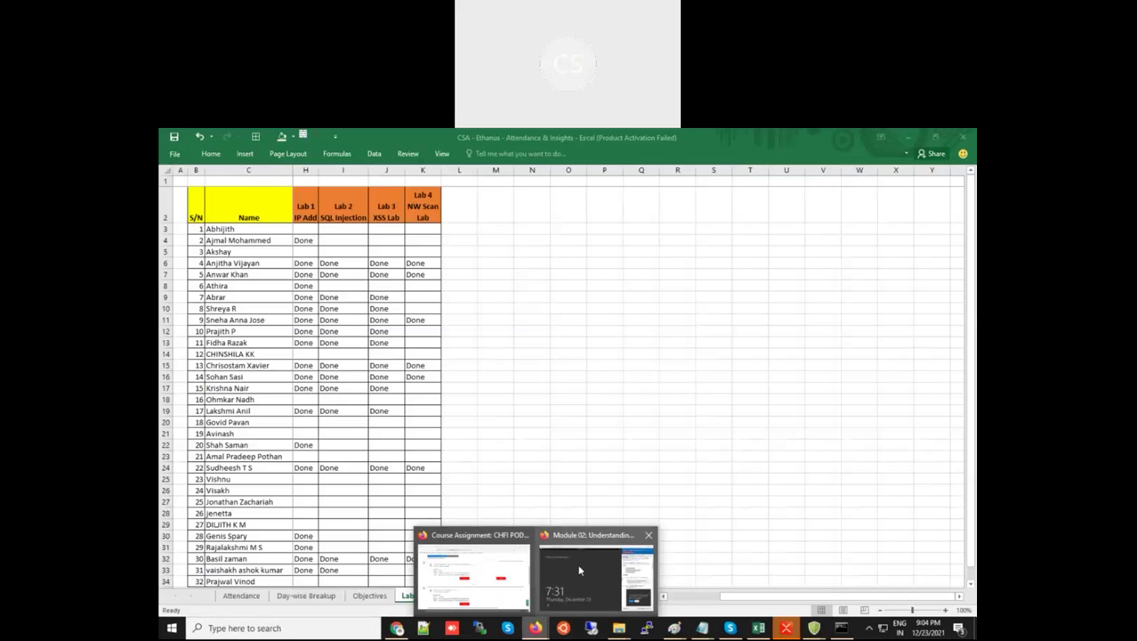
left_click(580, 570)
left_click(812, 543)
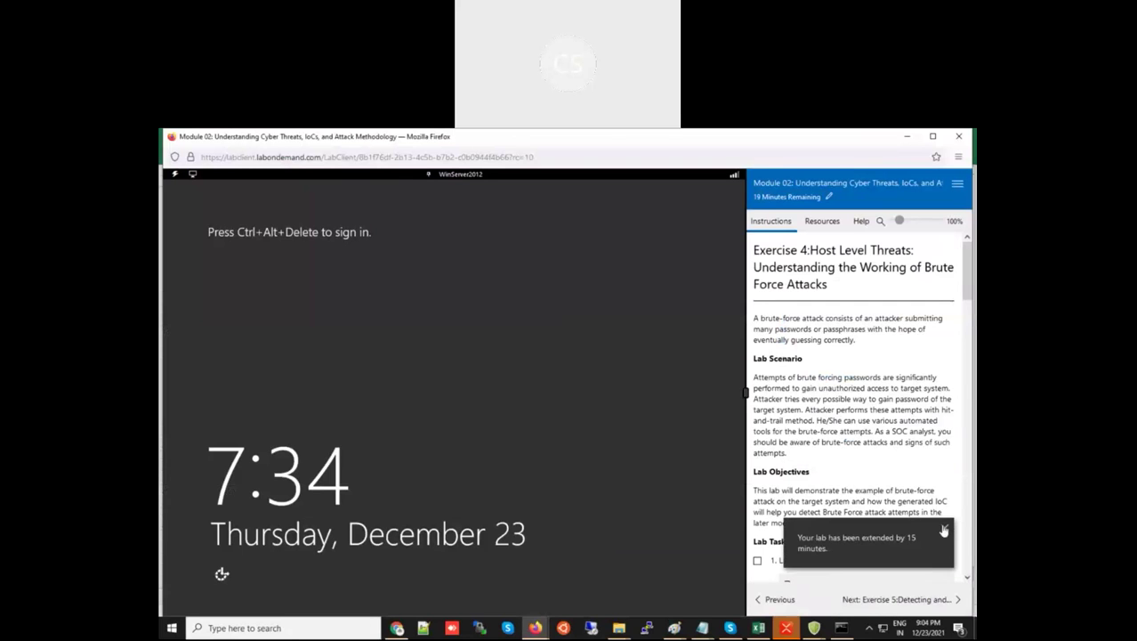
left_click(945, 529)
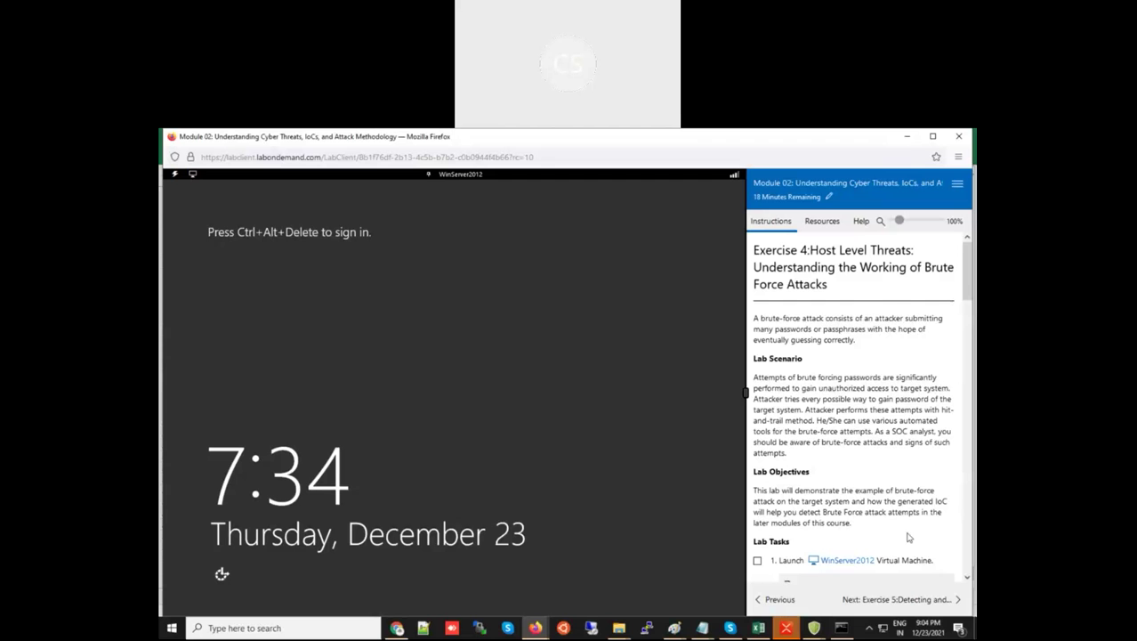
Compare the Exercise 5 and Exercise 4 titles in the instructions panel
left_click(899, 599)
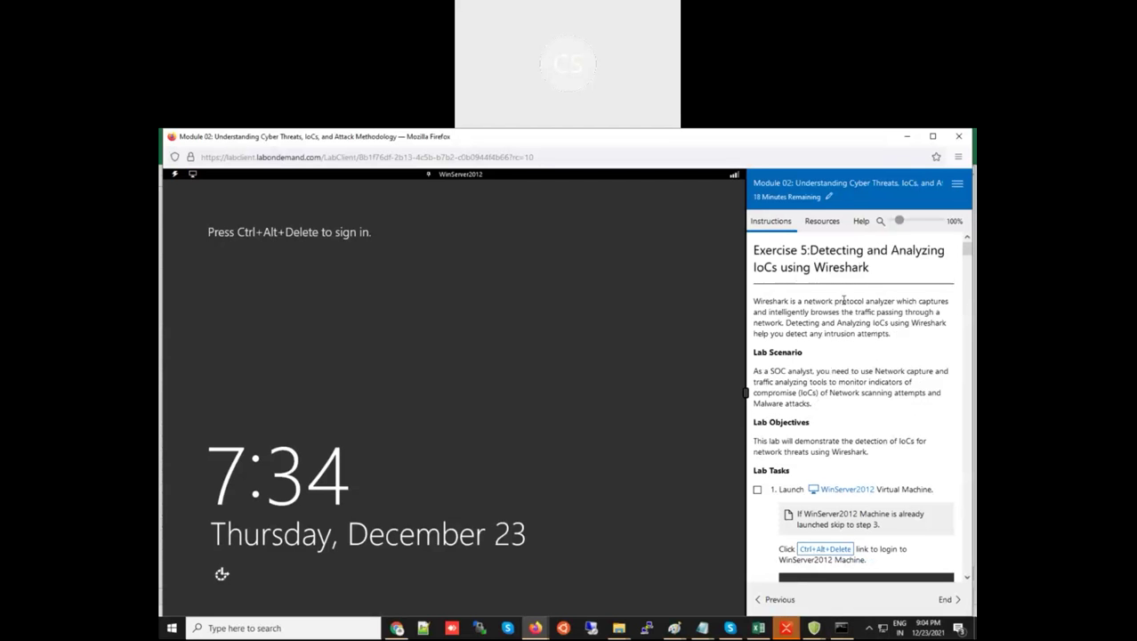
left_click_drag(796, 268, 874, 271)
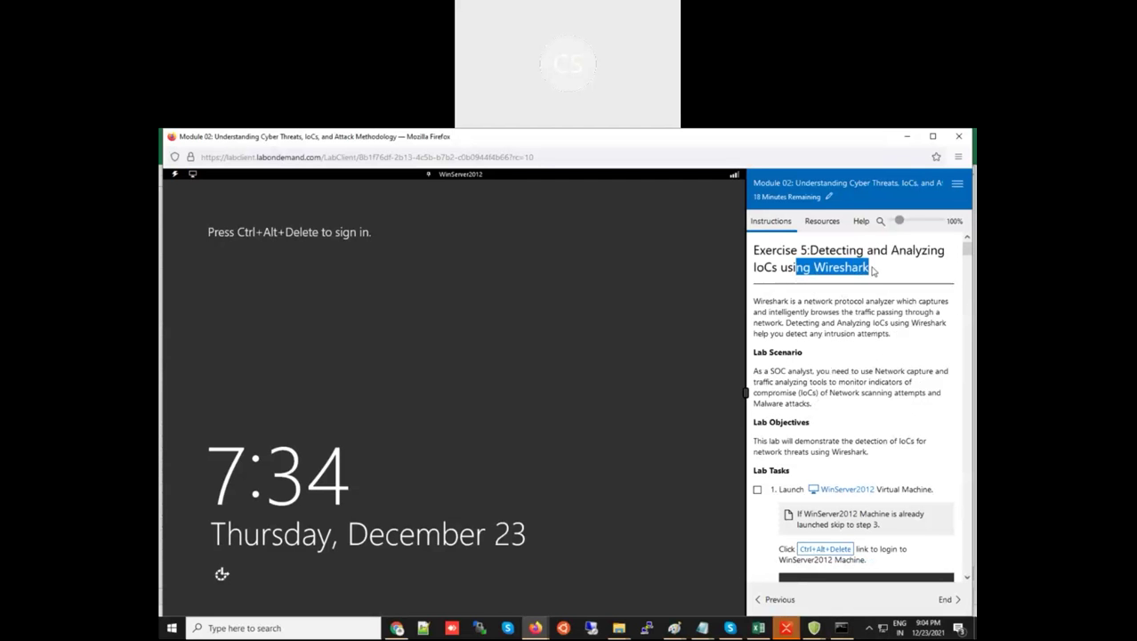
left_click_drag(754, 268, 776, 268)
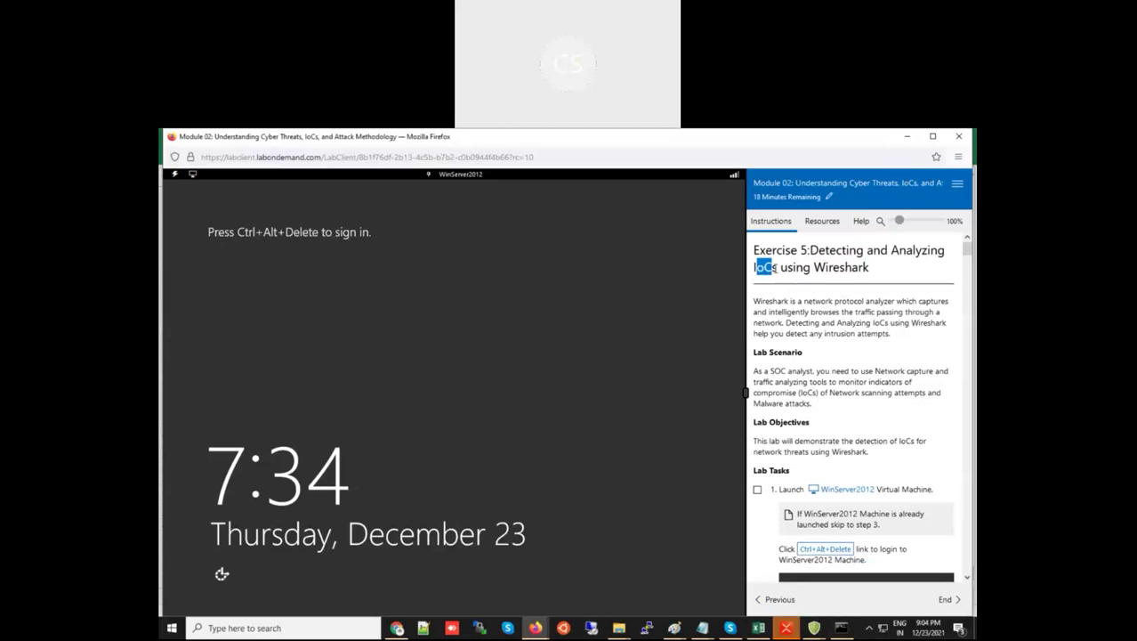
left_click(780, 602)
left_click_drag(850, 267, 852, 305)
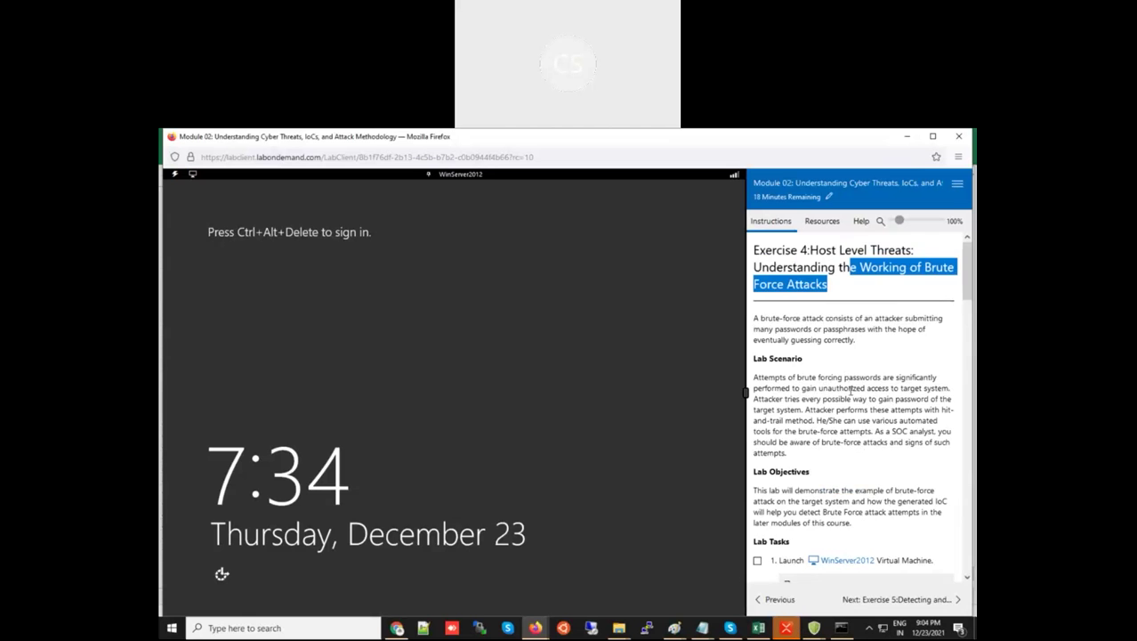
scroll(850, 389, "down", 3)
scroll(850, 390, "down", 3)
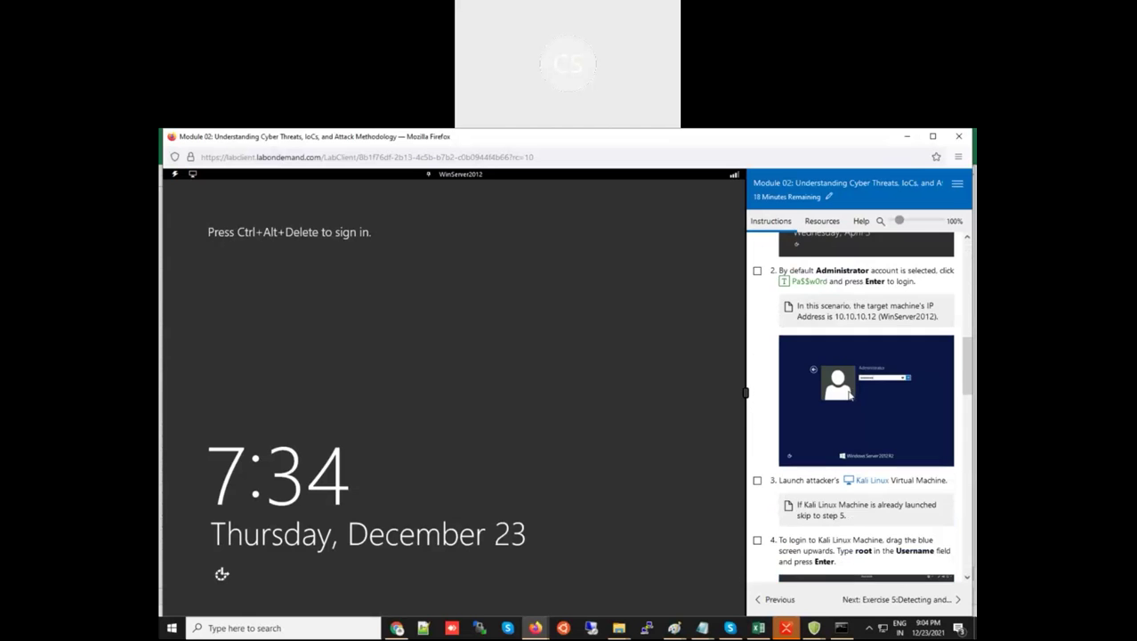
scroll(845, 390, "down", 3)
scroll(845, 390, "up", 3)
Review the Exercise 5 Wireshark introduction, then return to the attendance workbook
left_click(899, 600)
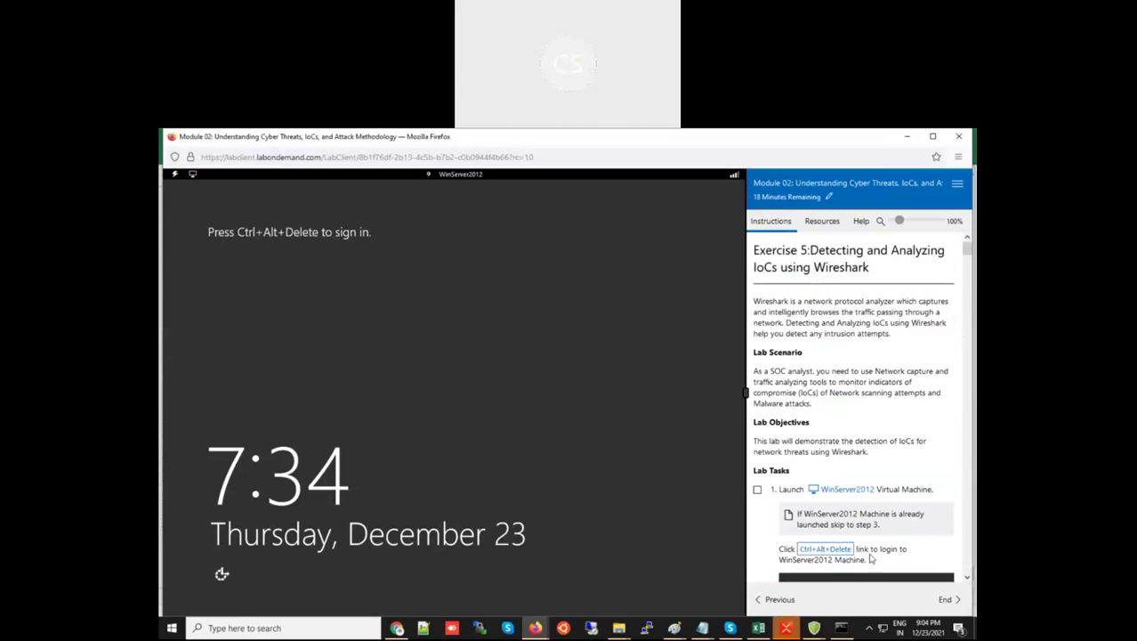
left_click_drag(789, 301, 809, 403)
scroll(808, 403, "down", 15)
scroll(809, 404, "down", 20)
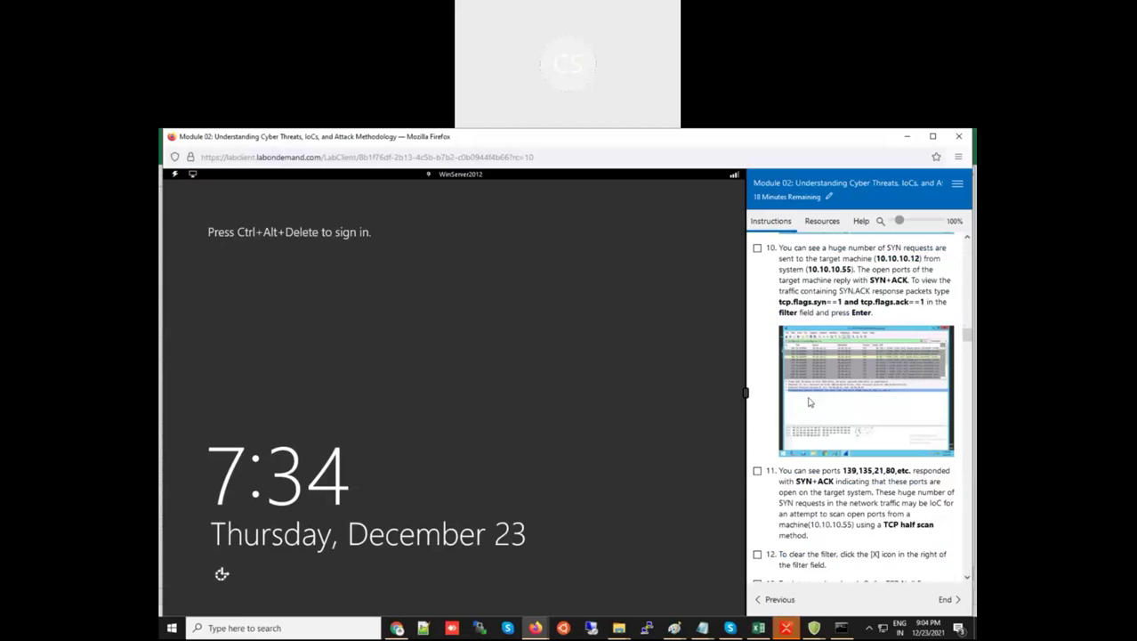
scroll(810, 402, "up", 20)
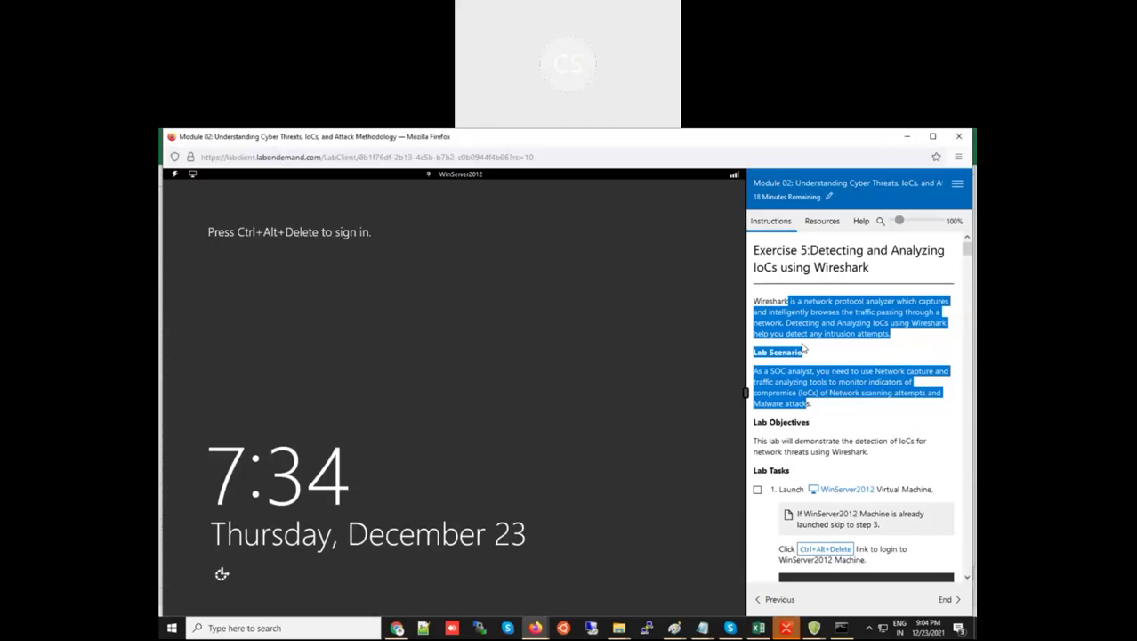
left_click(804, 348)
left_click(776, 599)
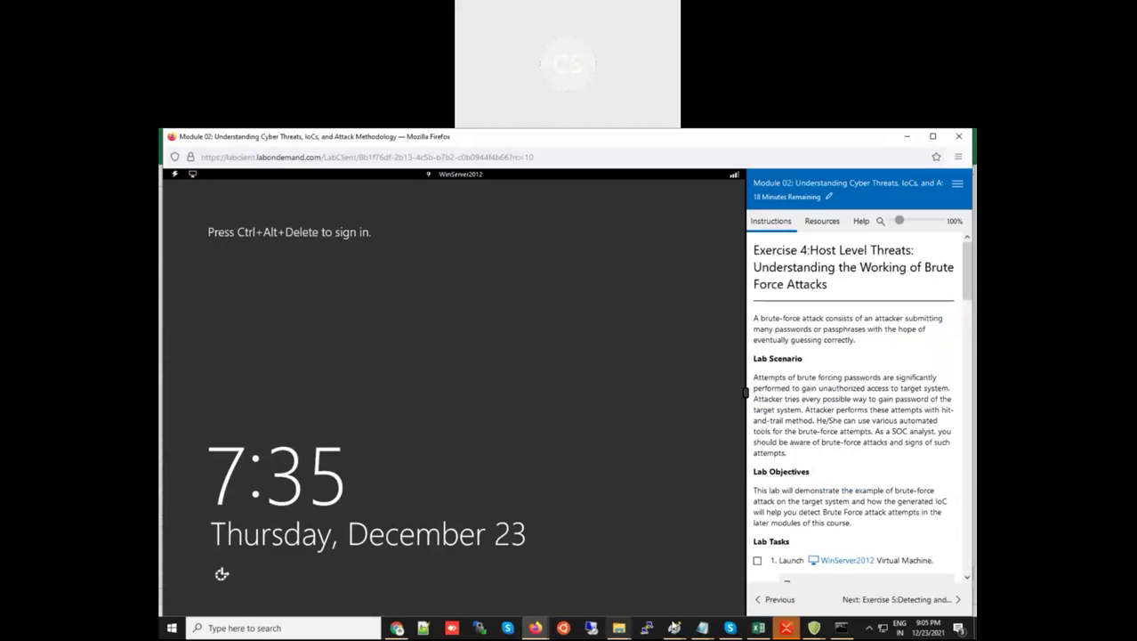
left_click(758, 629)
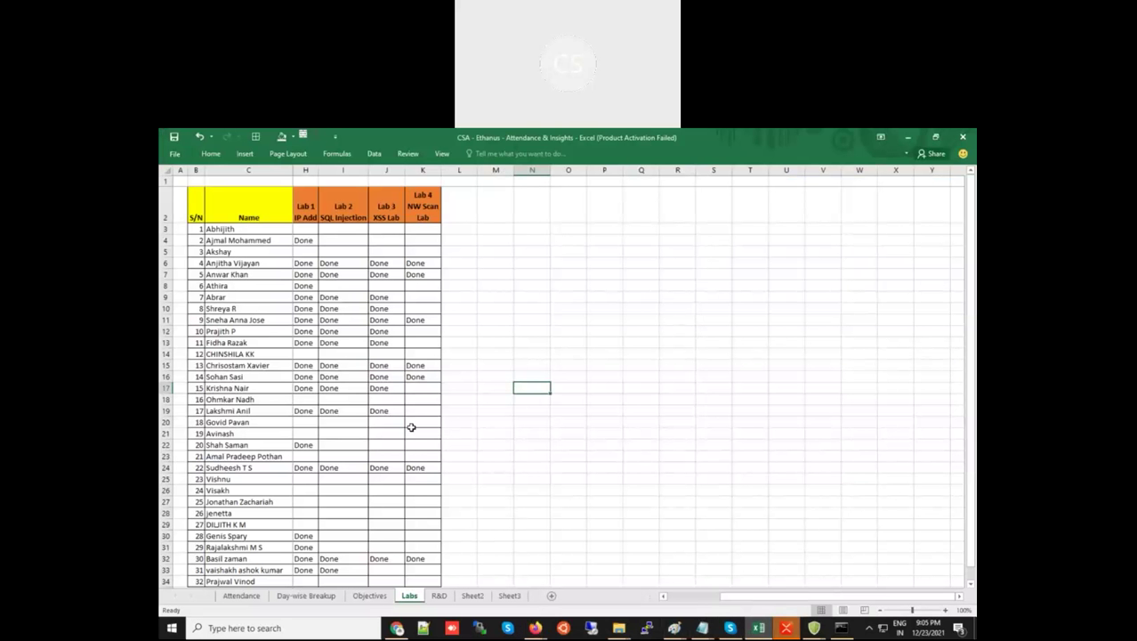
Set Lab 4 NW Scan Lab (K13) to Done for the student in row 13
left_click(423, 344)
left_click(446, 343)
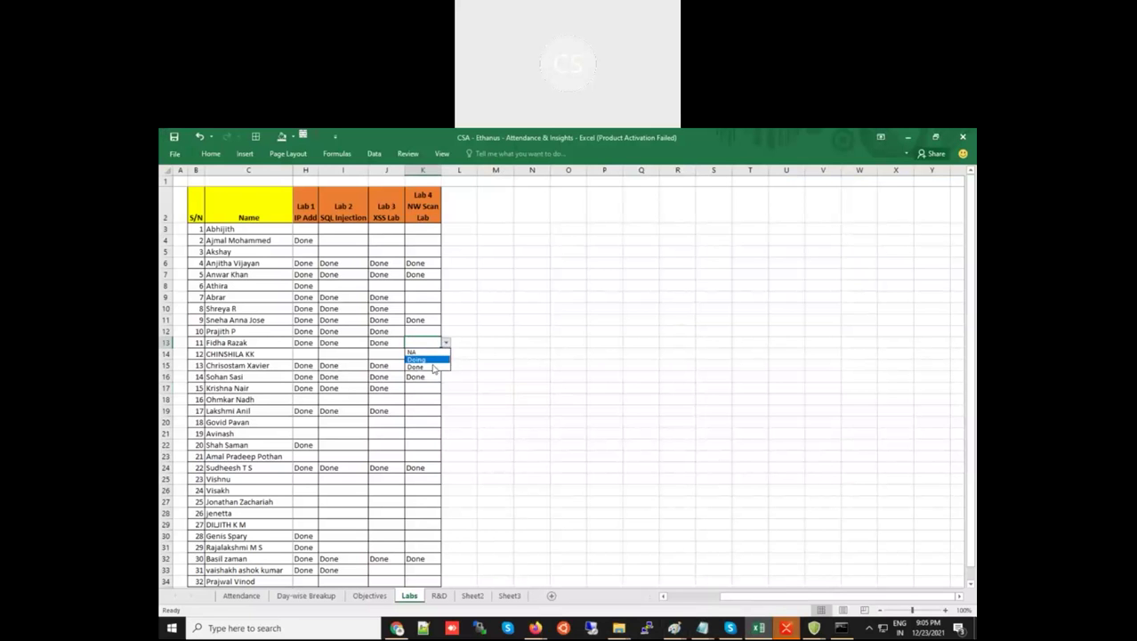
left_click(433, 367)
left_click(488, 365)
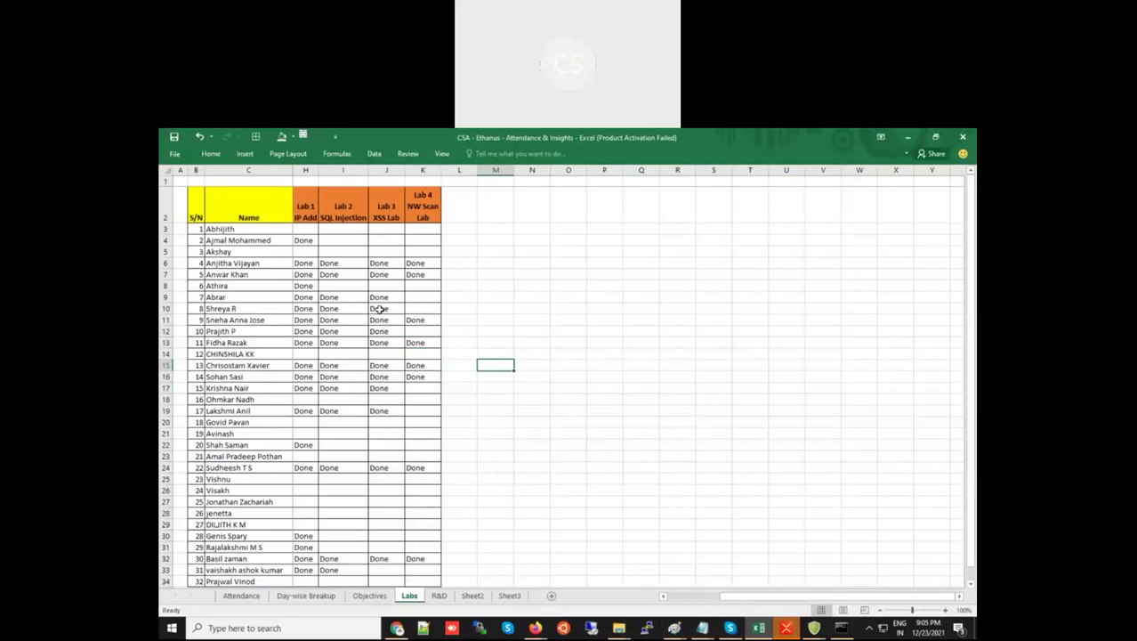
Copy Done from K6 into H3 and fill it across to K3 for row 3's student
left_click(299, 227)
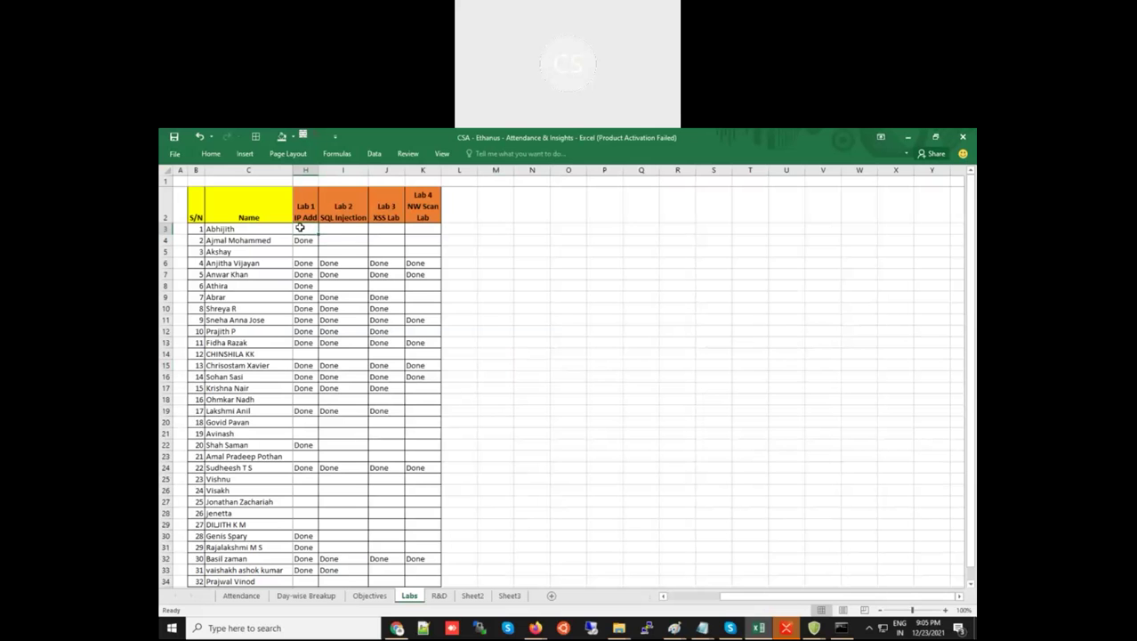
left_click(424, 265)
key("ctrl+c")
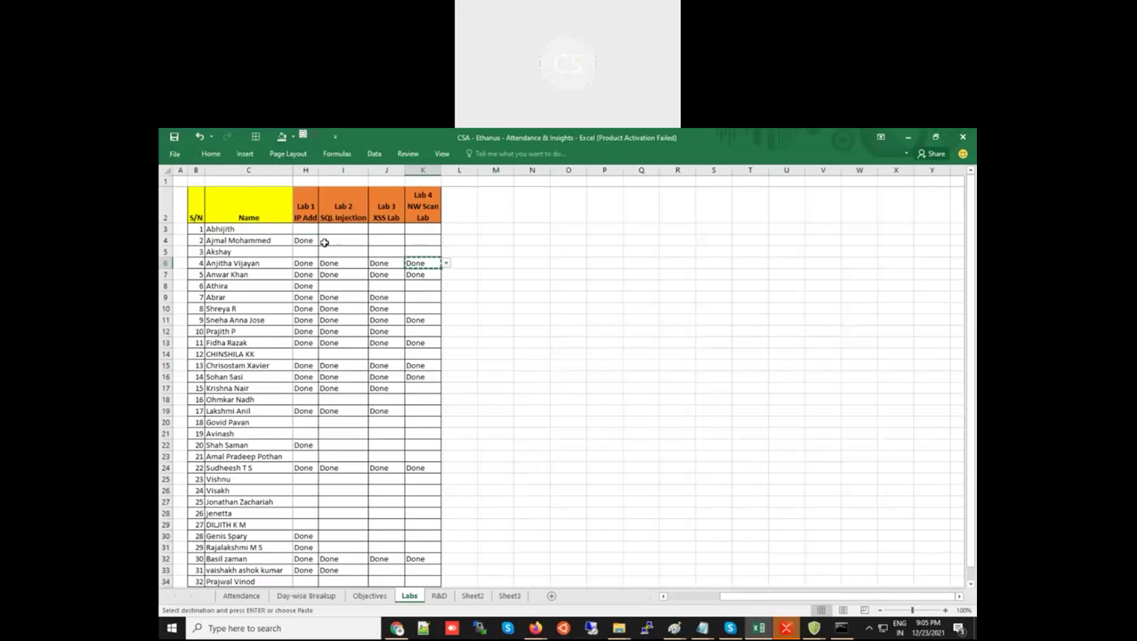
left_click(306, 229)
key("ctrl+v")
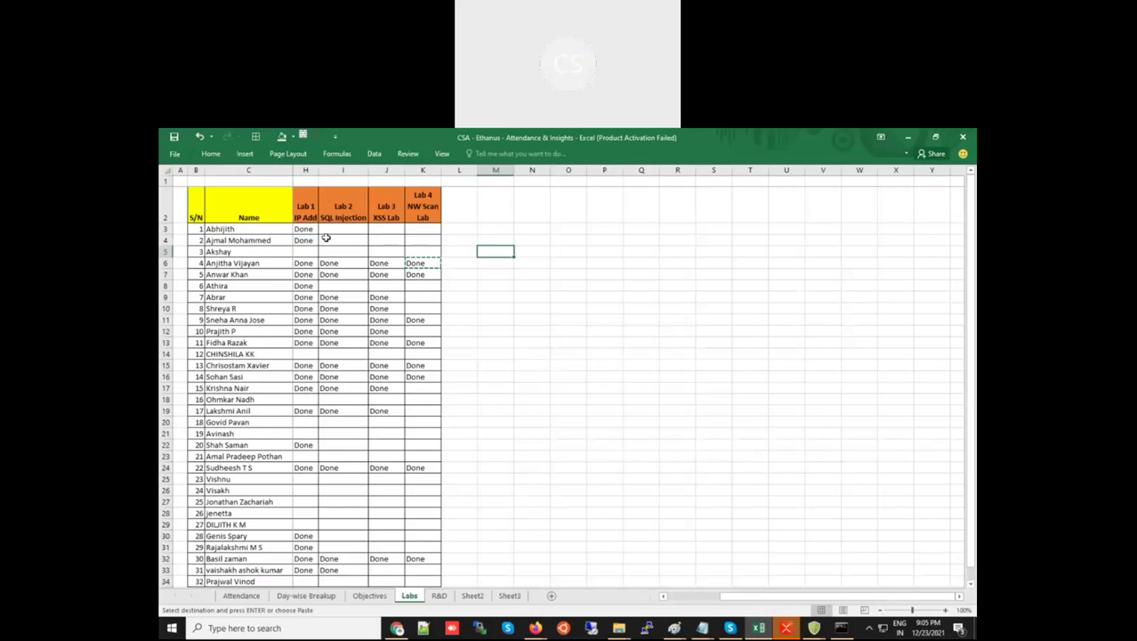
left_click_drag(318, 234, 427, 234)
left_click(473, 277)
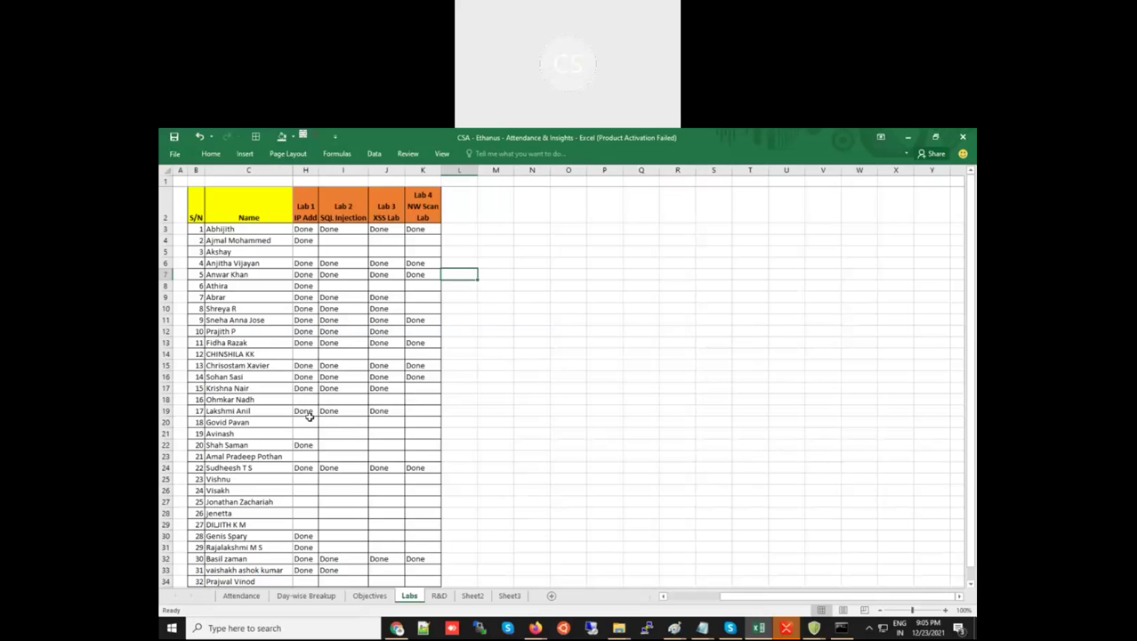
Fill Done from H4 across to K4 so S/N 2 has all four labs done
key("alt+Tab")
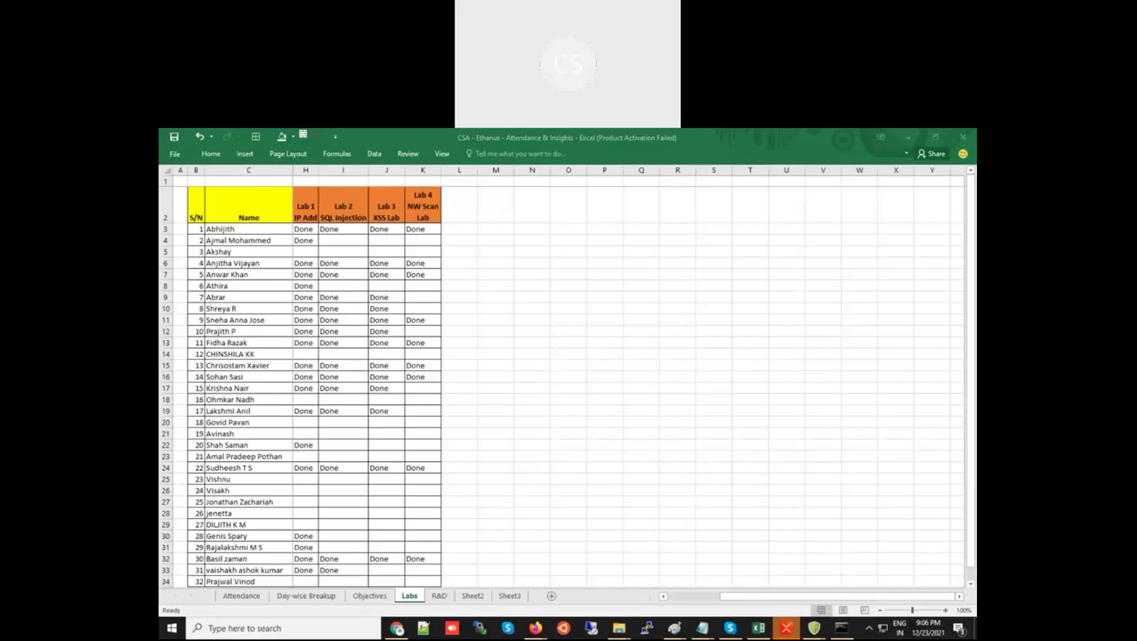
left_click(317, 241)
left_click_drag(317, 245, 422, 241)
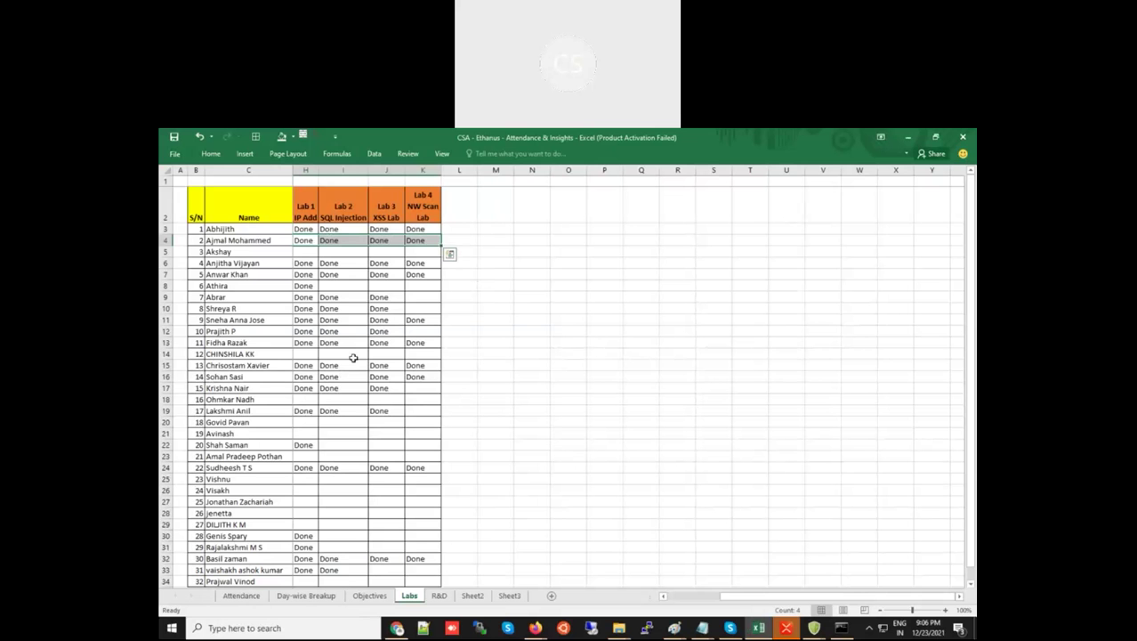
left_click(380, 423)
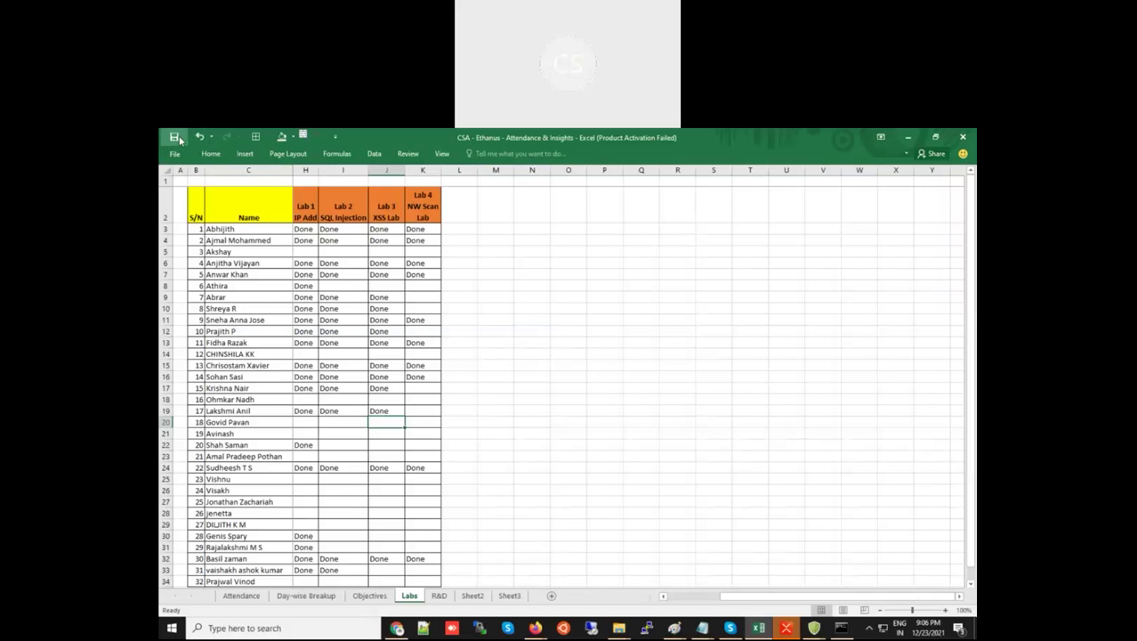
left_click(564, 329)
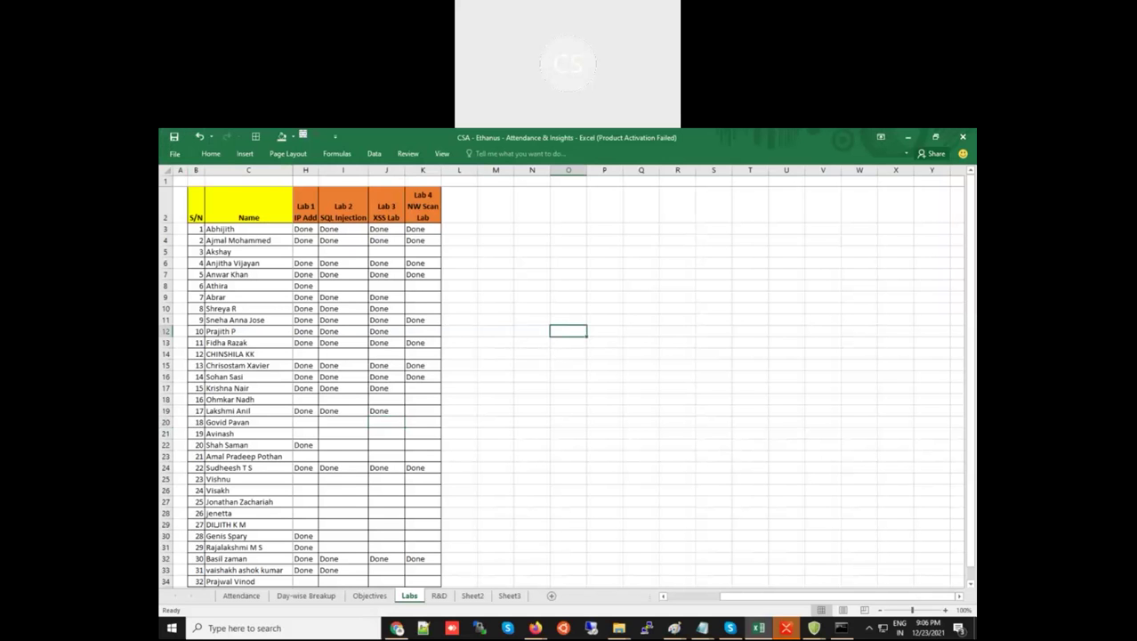